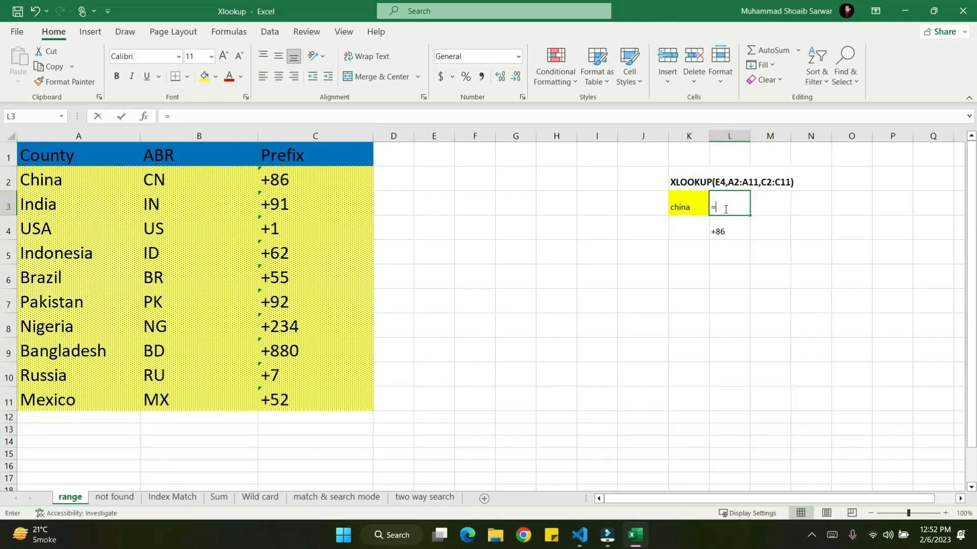
Step: Enter =XLOOKUP(K3,$A$1:$A$11,$C$1:$C$11) in cell L3 to return the prefix for the country in K3
{"action": "type", "text": "="}
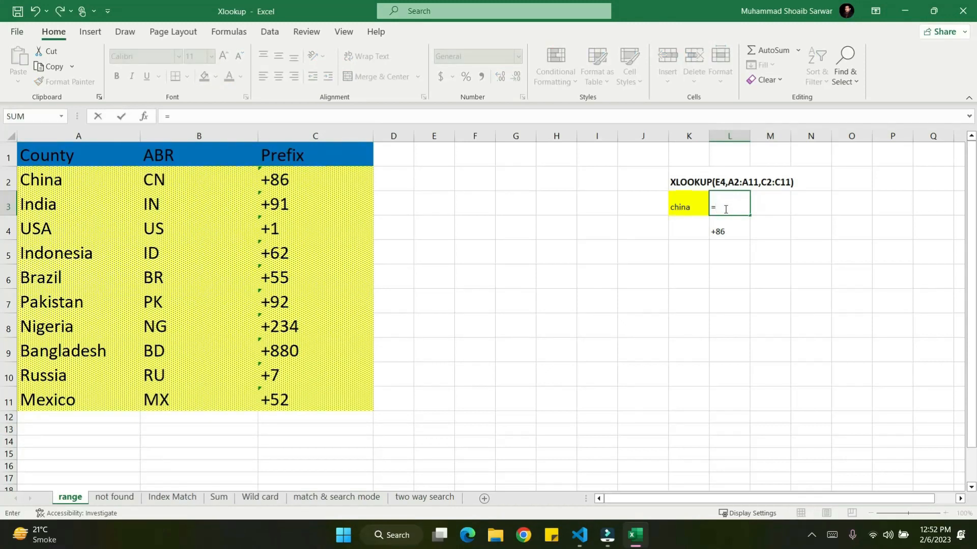
{"action": "type", "text": "xlookup"}
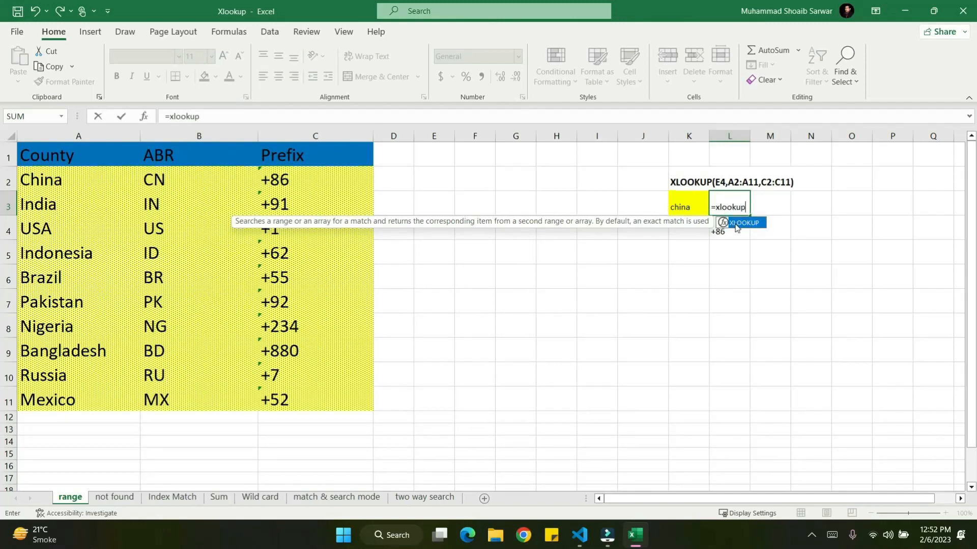
{"action": "double_click", "coordinate": [735, 224]}
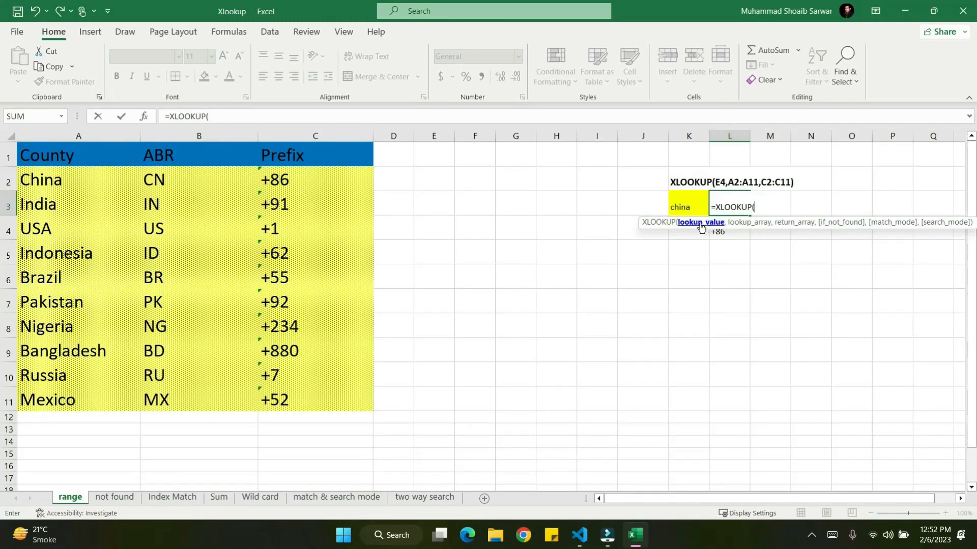
{"action": "left_click", "coordinate": [683, 204]}
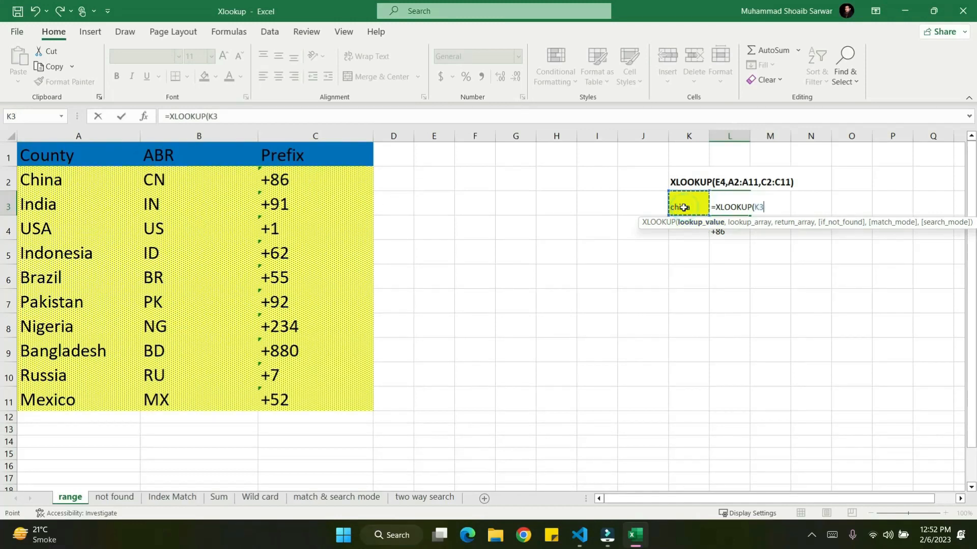
{"action": "type", "text": ","}
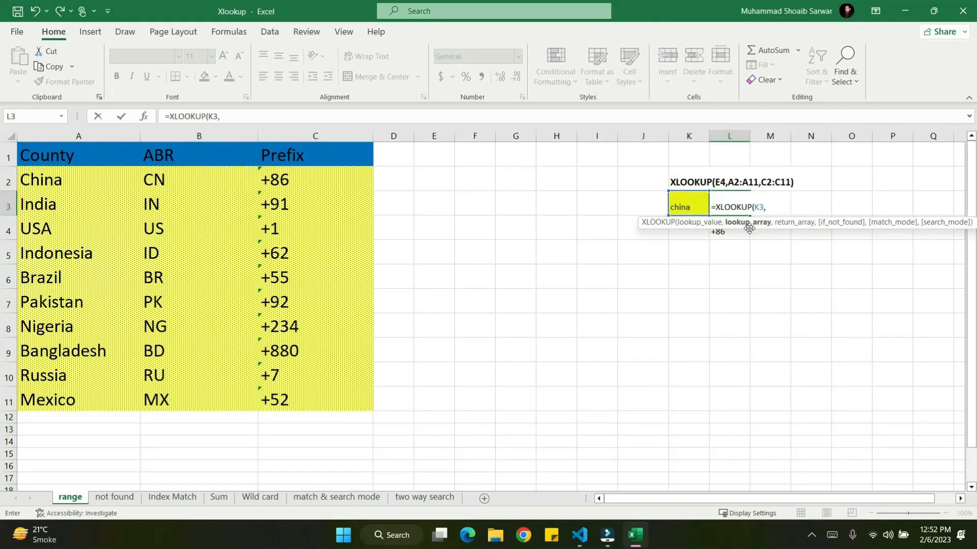
{"action": "left_click", "coordinate": [72, 155]}
{"action": "left_click_drag", "start_coordinate": [72, 156], "coordinate": [83, 400]}
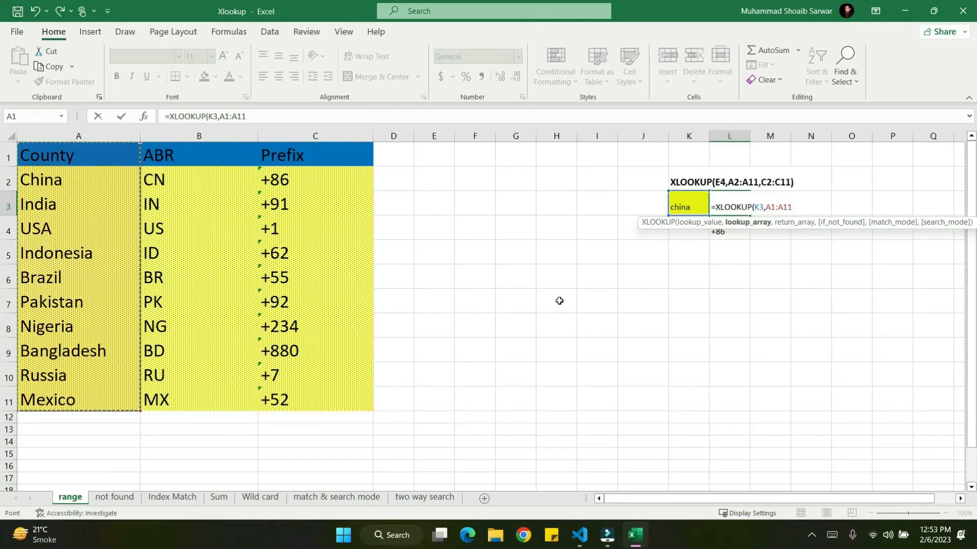
{"action": "key", "text": "F4"}
{"action": "type", "text": ","}
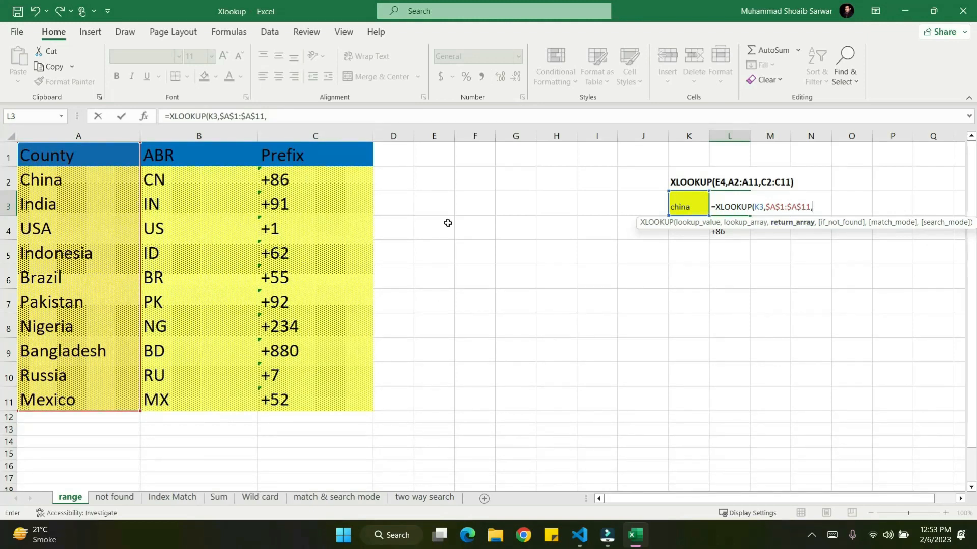
{"action": "left_click_drag", "start_coordinate": [306, 155], "coordinate": [307, 390]}
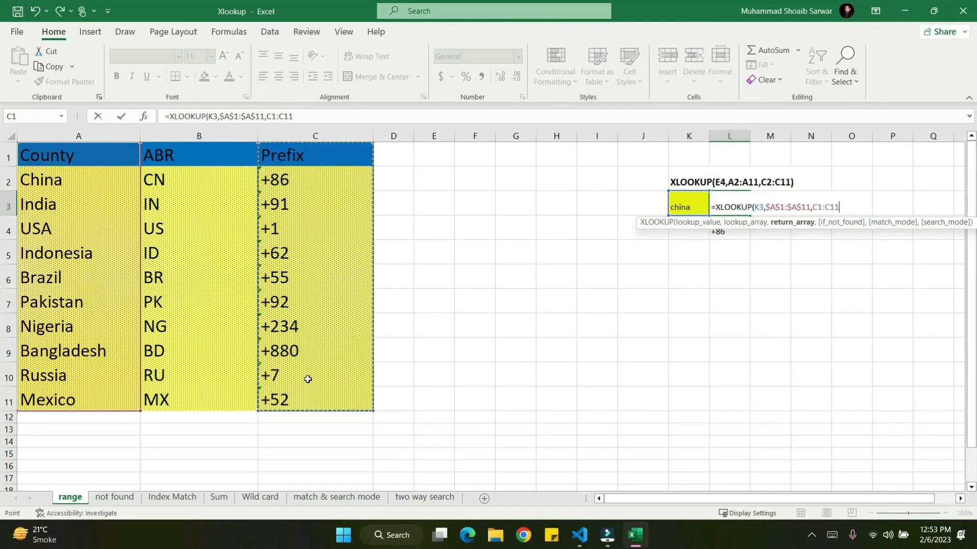
{"action": "key", "text": "F4"}
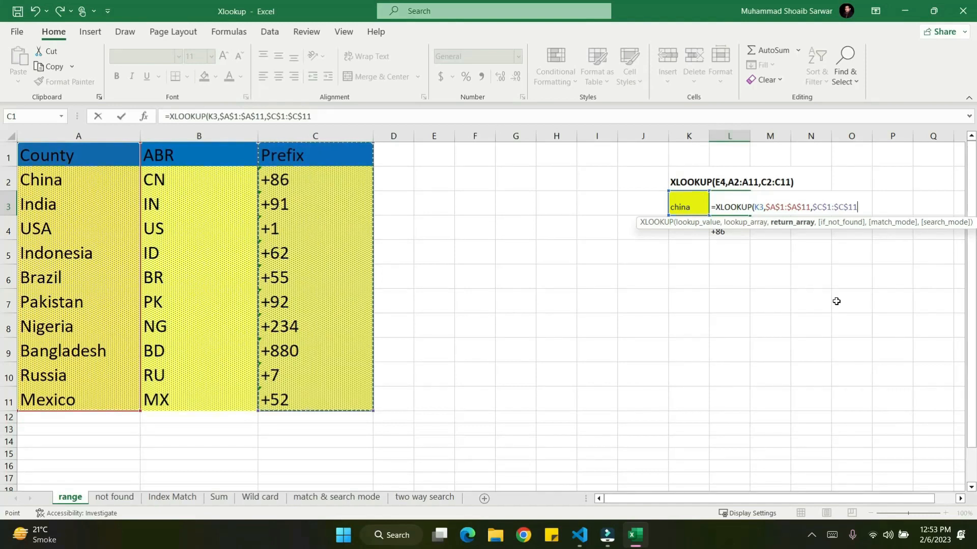
{"action": "type", "text": ")"}
{"action": "key", "text": "Return"}
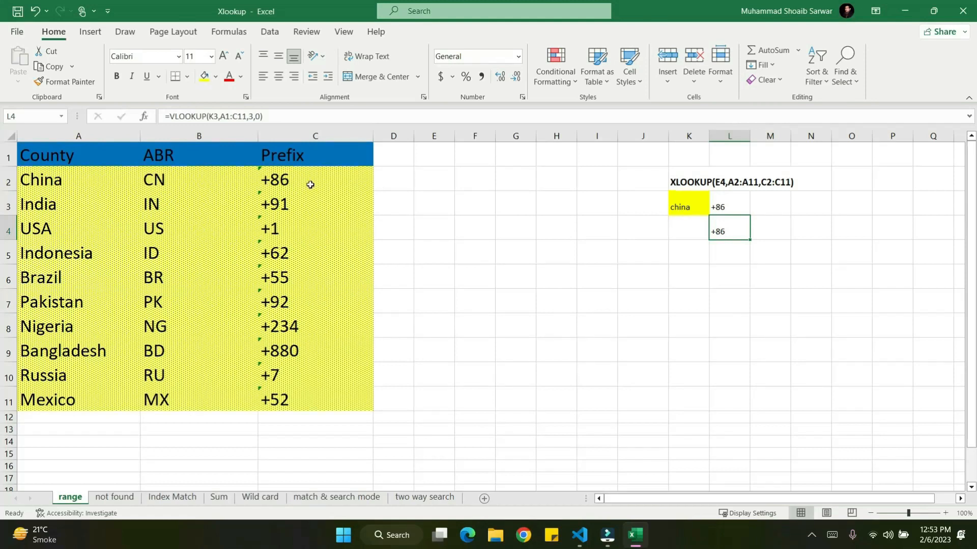
Step: Change the lookup country in cell K3 to usa
{"action": "left_click", "coordinate": [676, 199]}
{"action": "type", "text": "usa"}
{"action": "key", "text": "Return"}
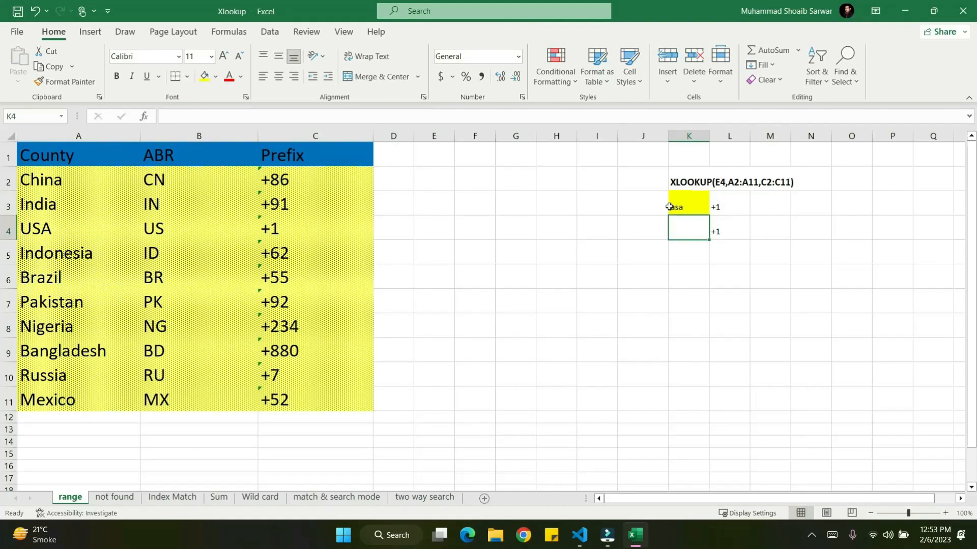
Step: Review the arguments of the VLOOKUP formula in cell L4 and leave the formula as it is
{"action": "left_click", "coordinate": [729, 231]}
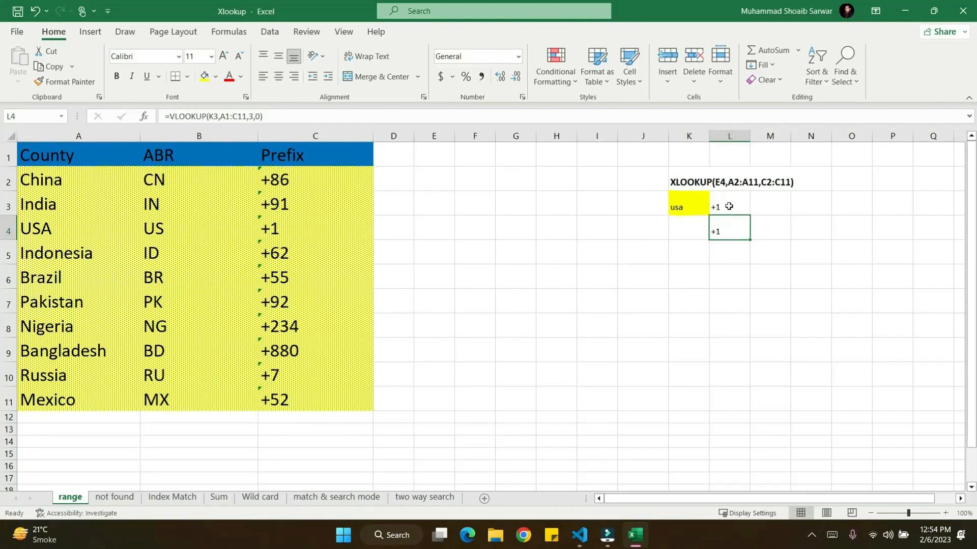
{"action": "left_click", "coordinate": [214, 118]}
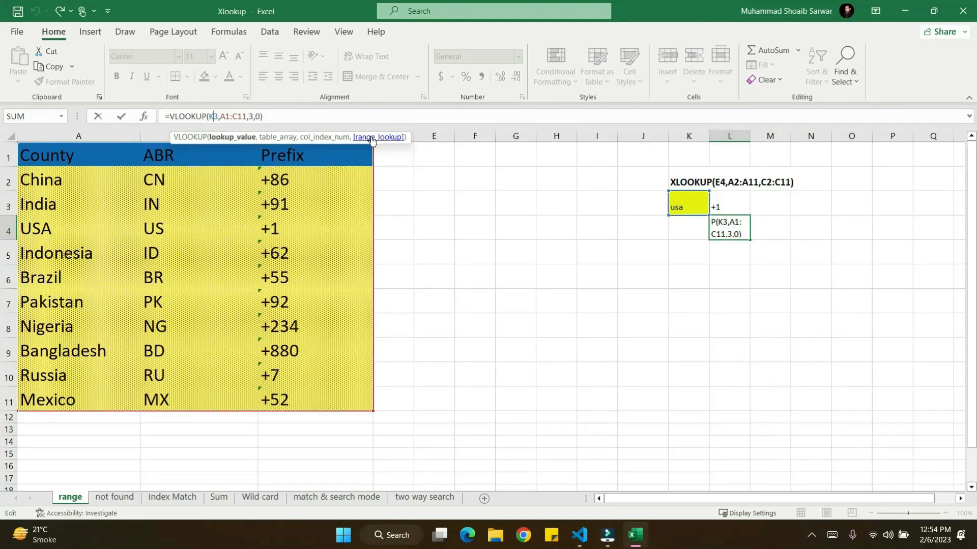
{"action": "left_click", "coordinate": [335, 113]}
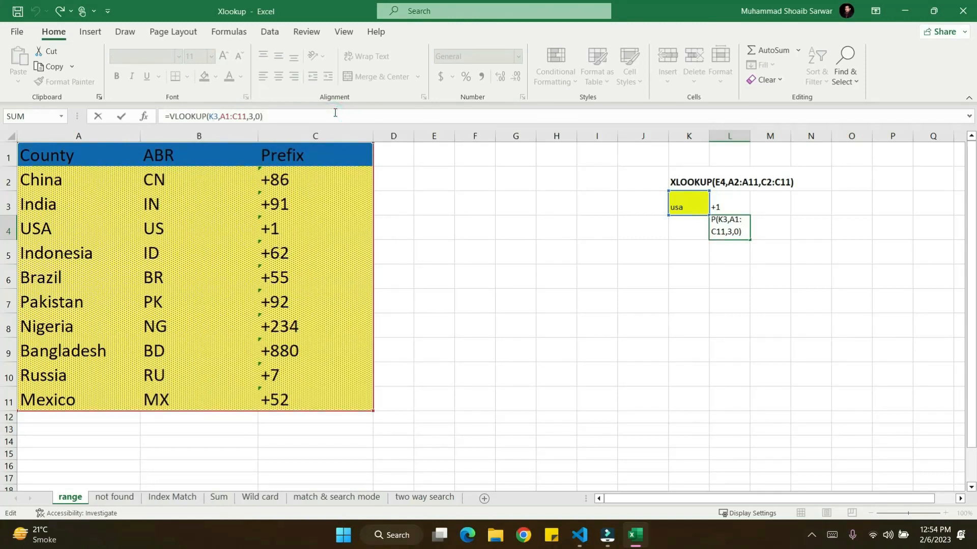
{"action": "key", "text": "Return"}
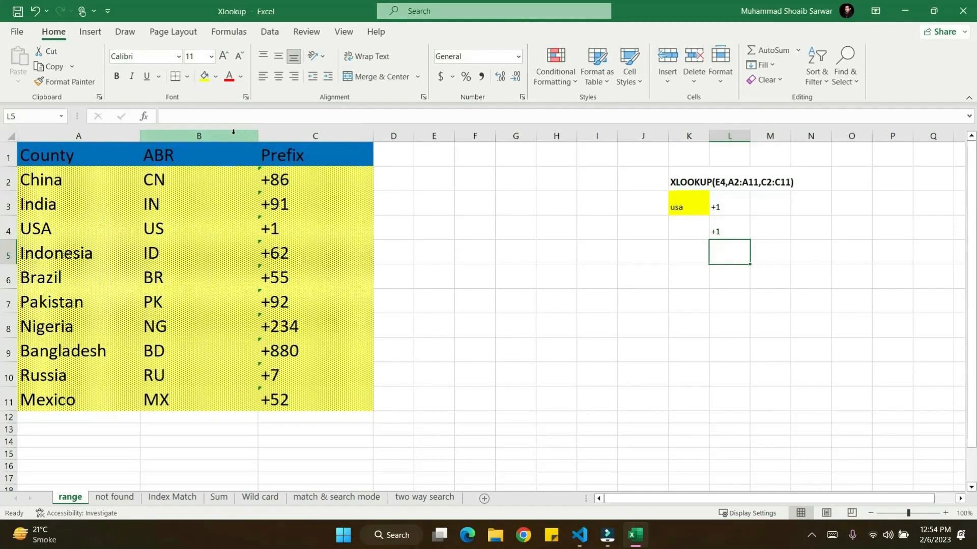
Step: Insert a blank column before the ABR column
{"action": "left_click", "coordinate": [250, 136]}
{"action": "right_click", "coordinate": [236, 136]}
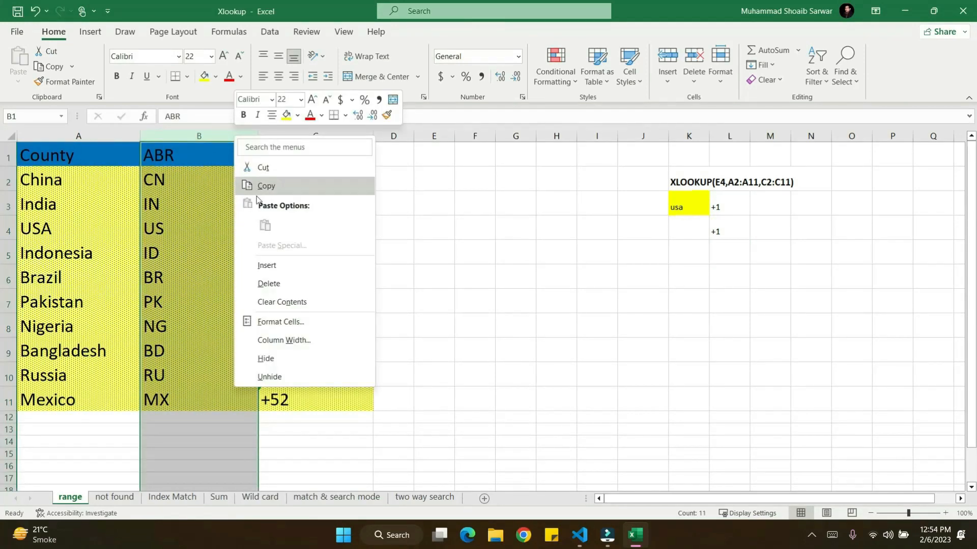
{"action": "left_click", "coordinate": [268, 265]}
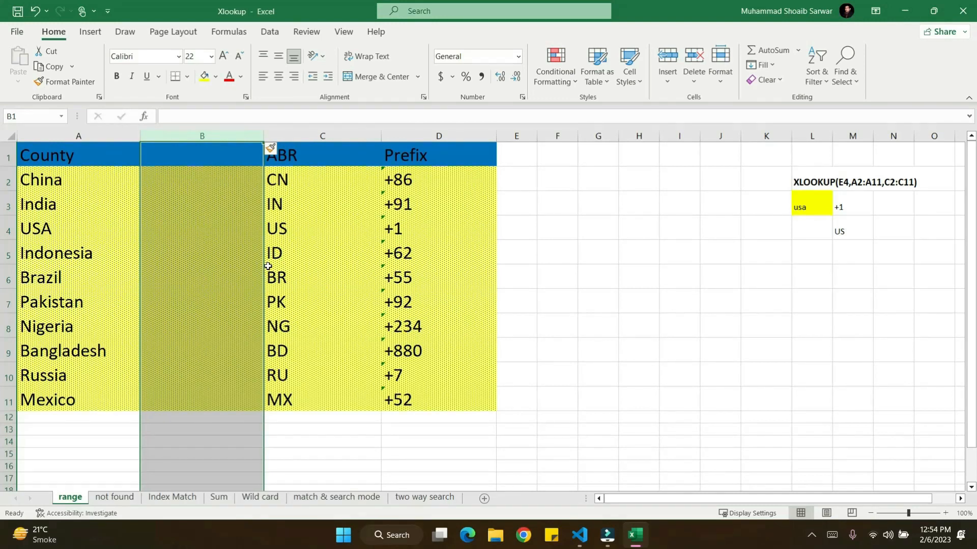
{"action": "left_click", "coordinate": [629, 268]}
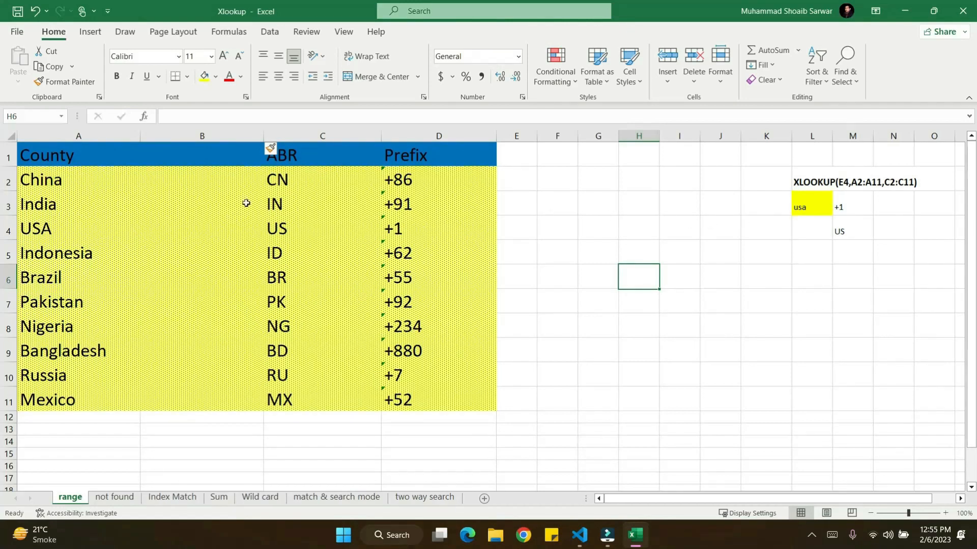
Step: Check the VLOOKUP formula and result in cell M4 against the country table with its inserted column
{"action": "left_click", "coordinate": [854, 232]}
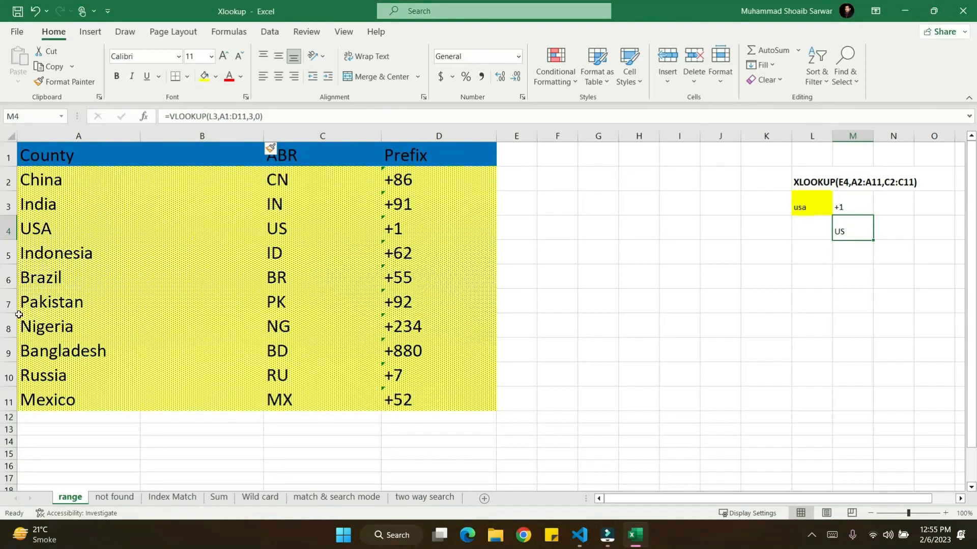
{"action": "left_click", "coordinate": [10, 281]}
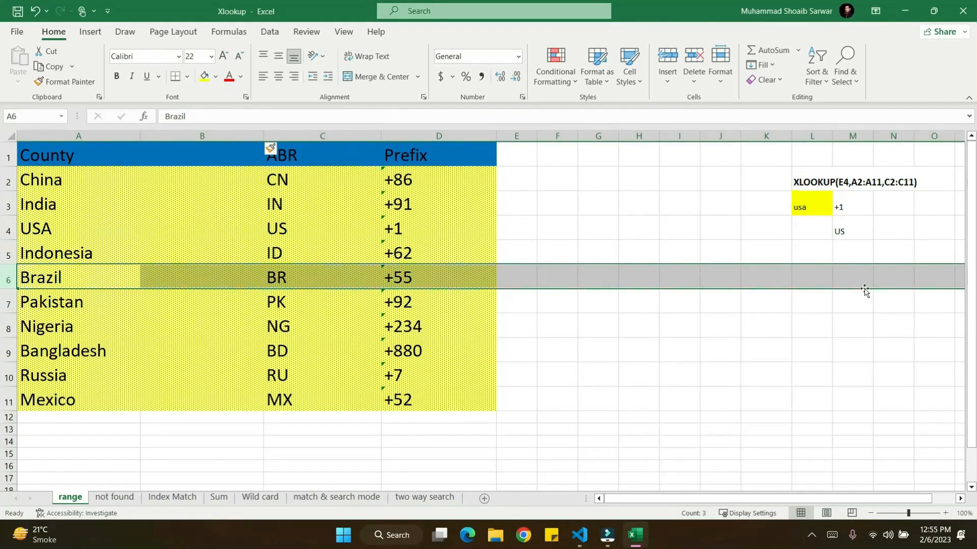
{"action": "left_click", "coordinate": [876, 300]}
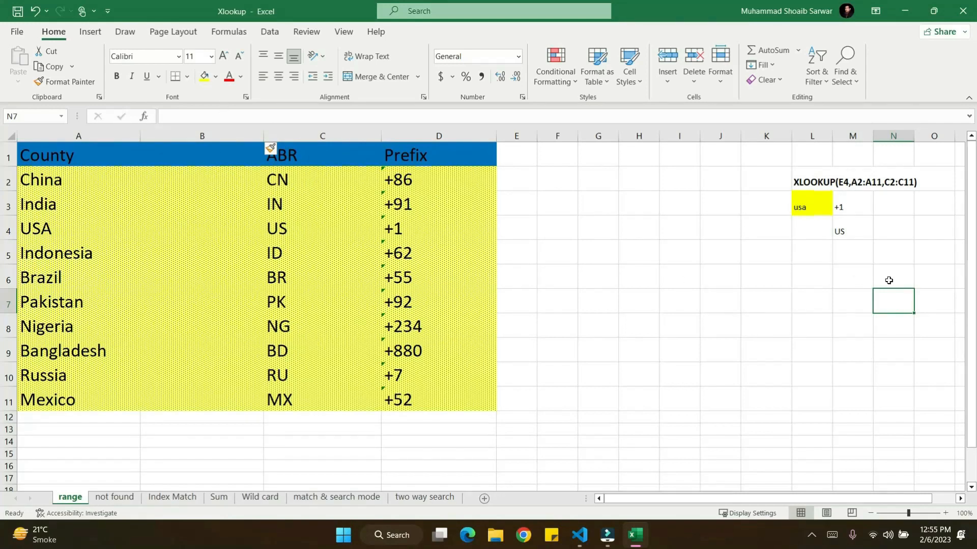
{"action": "left_click", "coordinate": [859, 233]}
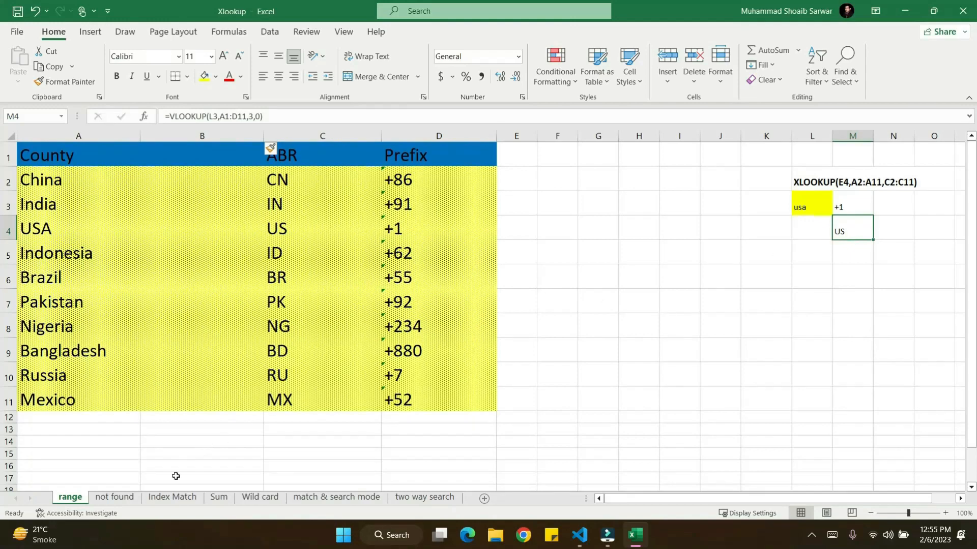
Step: Open the "not found" sheet and examine each argument of the XLOOKUP formula in cell E3
{"action": "left_click", "coordinate": [122, 498]}
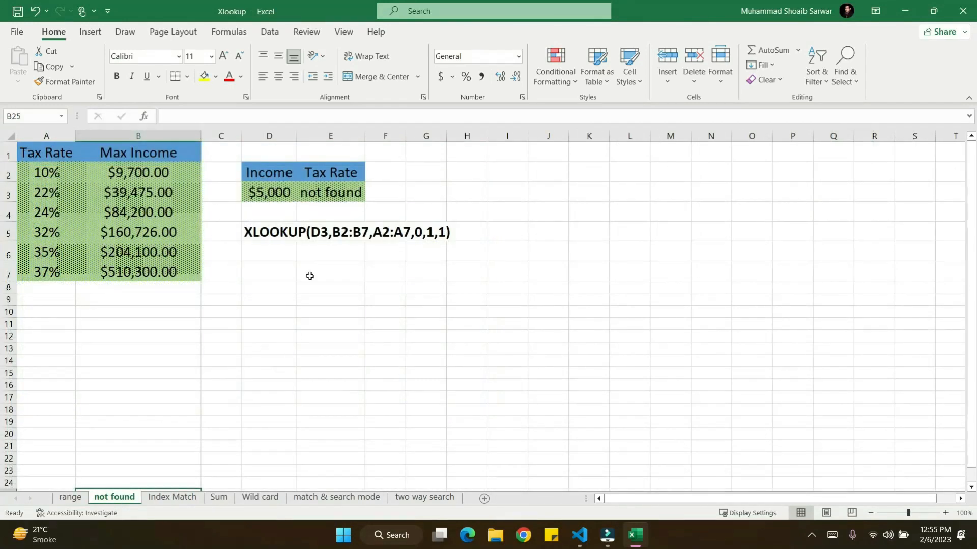
{"action": "left_click", "coordinate": [326, 196]}
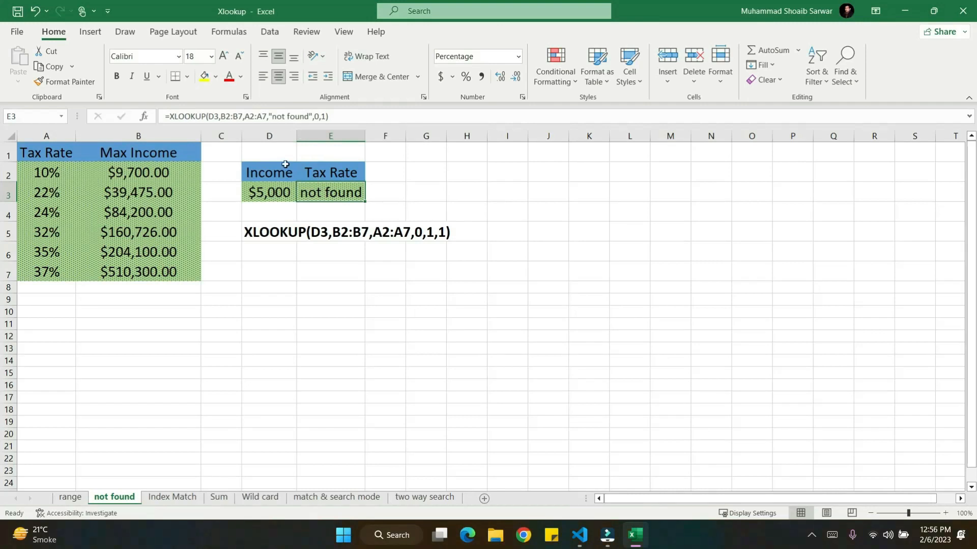
{"action": "left_click", "coordinate": [217, 117]}
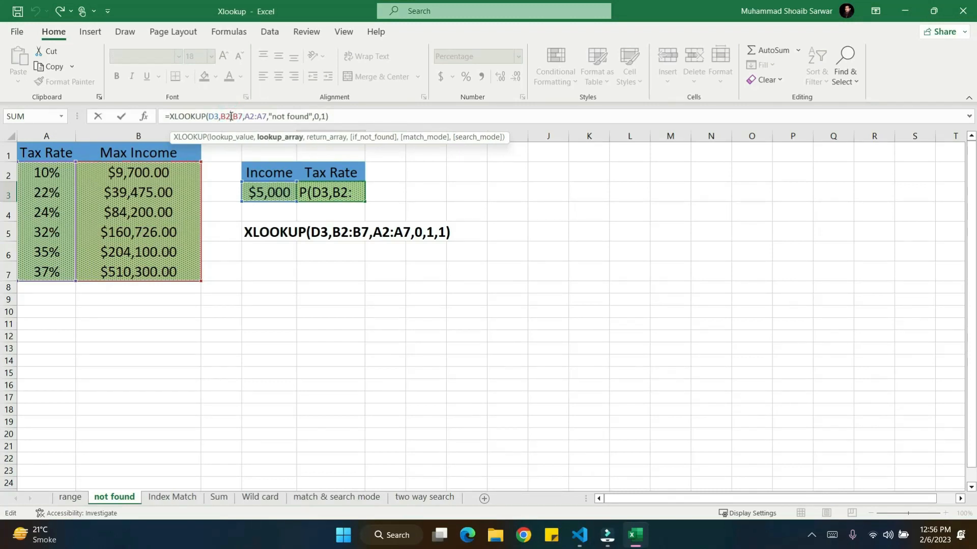
{"action": "left_click", "coordinate": [251, 116]}
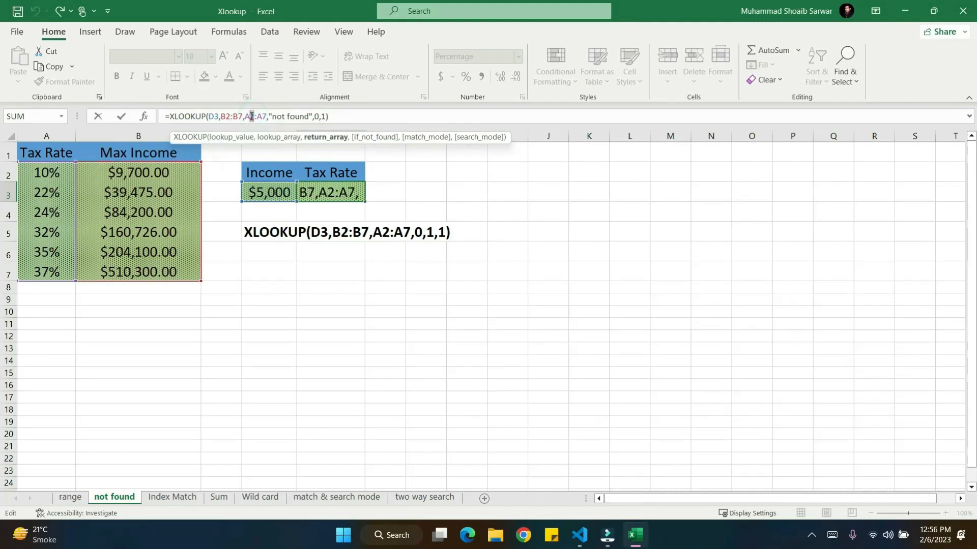
{"action": "left_click", "coordinate": [277, 116]}
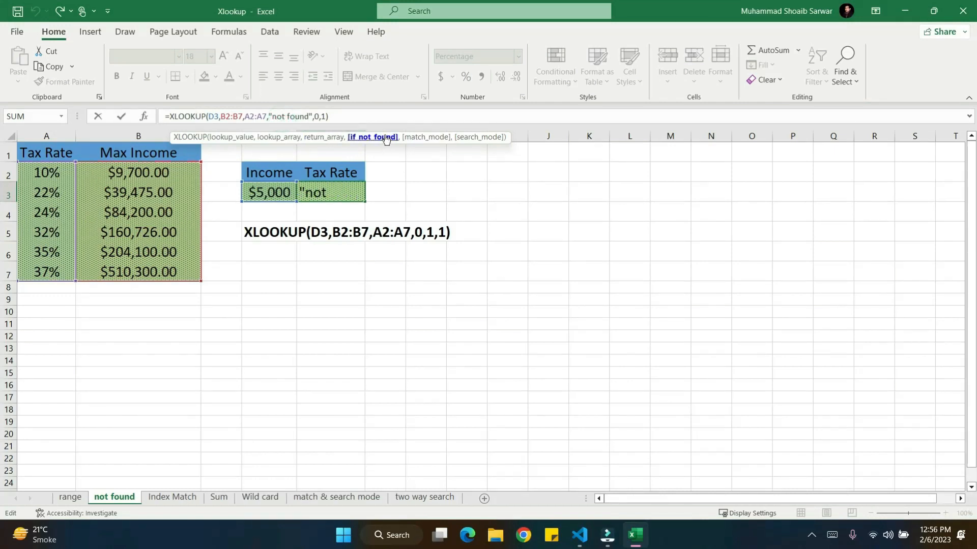
{"action": "left_click", "coordinate": [314, 116]}
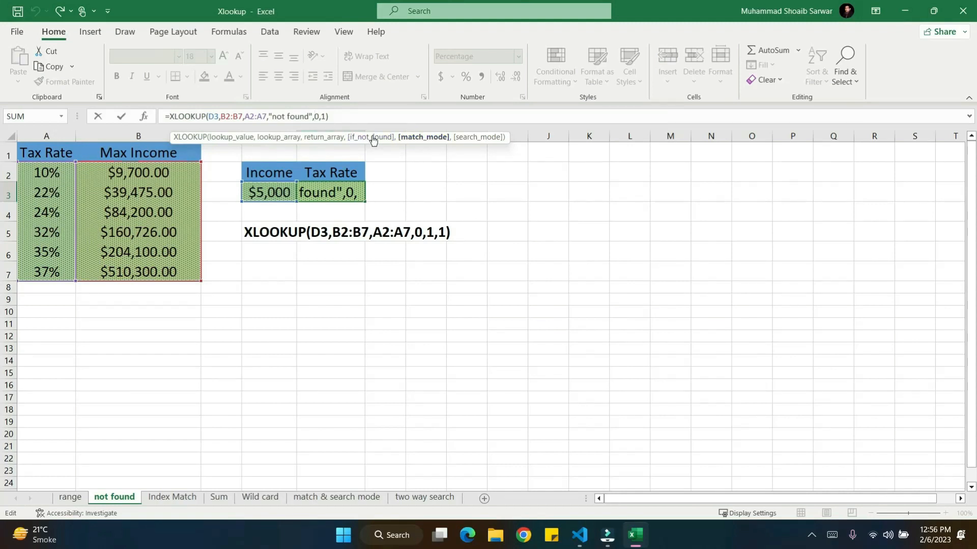
Step: Re-enter the last two XLOOKUP arguments in E3 as match mode 0 (exact match) and search mode 1 (first-to-last)
{"action": "left_click", "coordinate": [326, 116]}
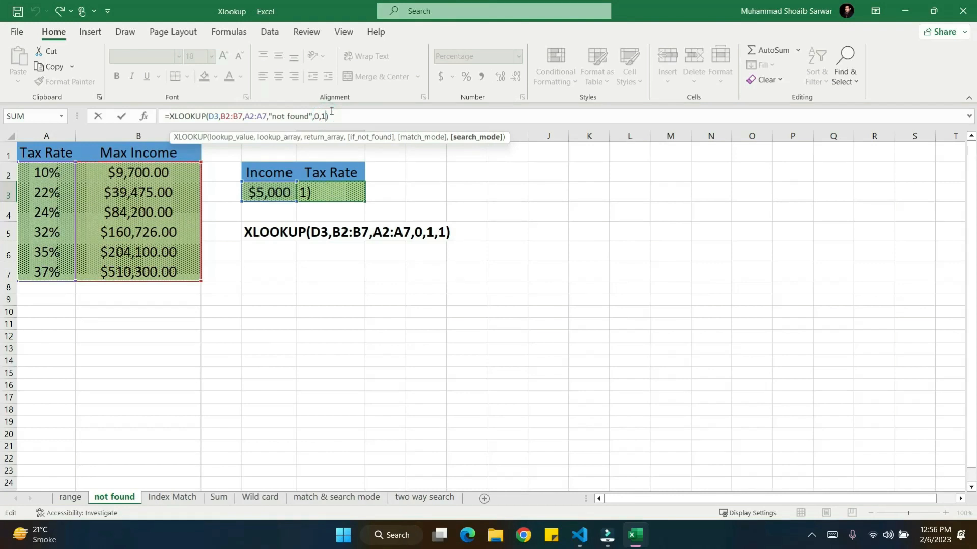
{"action": "key", "text": "BackSpace"}
{"action": "key", "text": "BackSpace"}
{"action": "key", "text": "BackSpace"}
{"action": "key", "text": "BackSpace"}
{"action": "type", "text": ","}
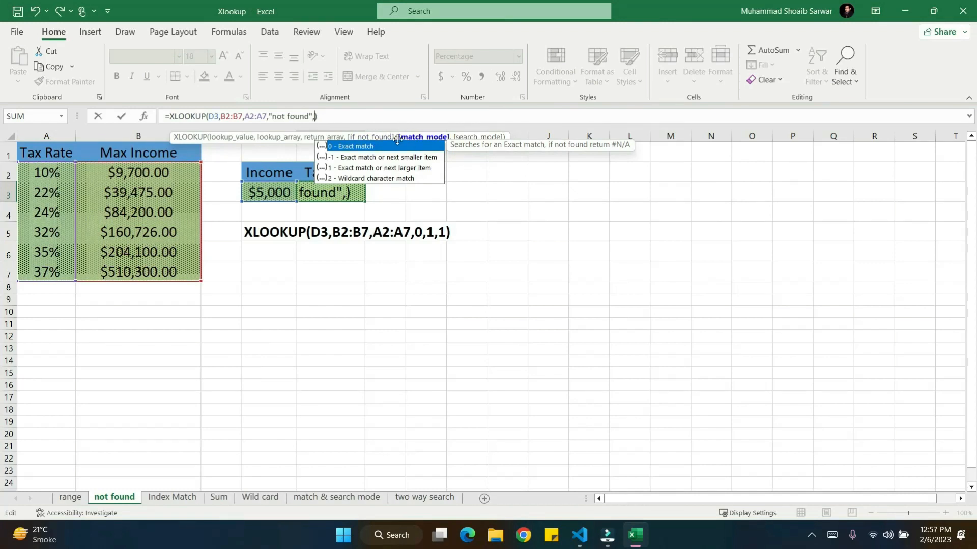
{"action": "double_click", "coordinate": [366, 147]}
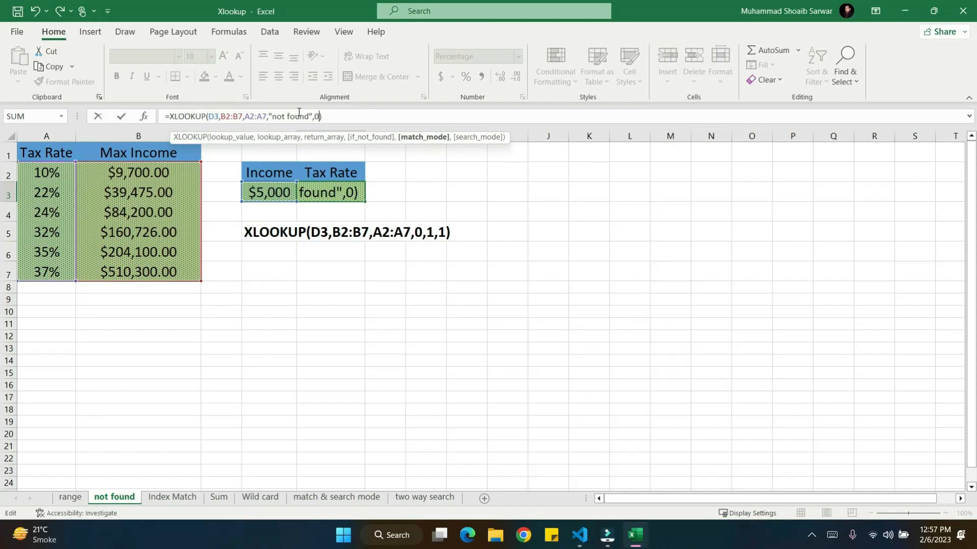
{"action": "type", "text": ","}
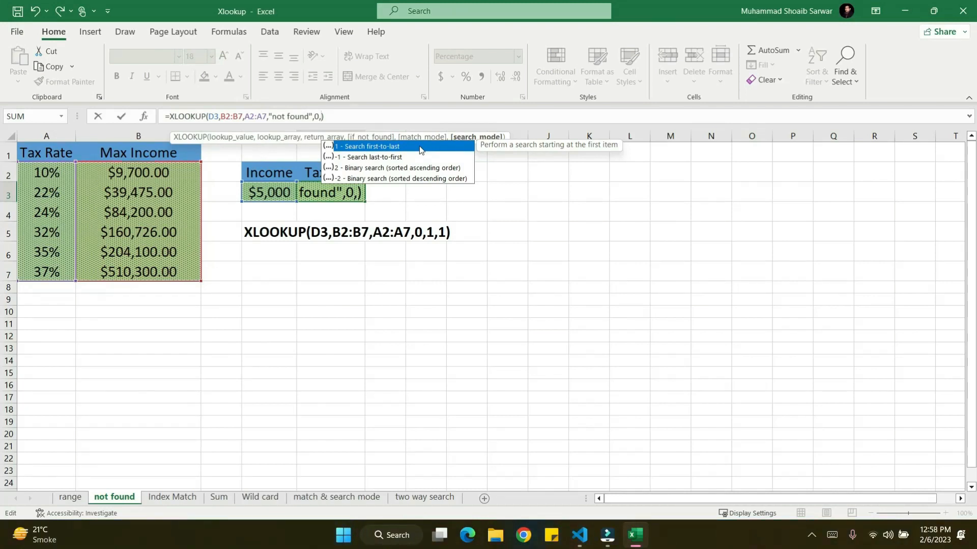
{"action": "type", "text": "1"}
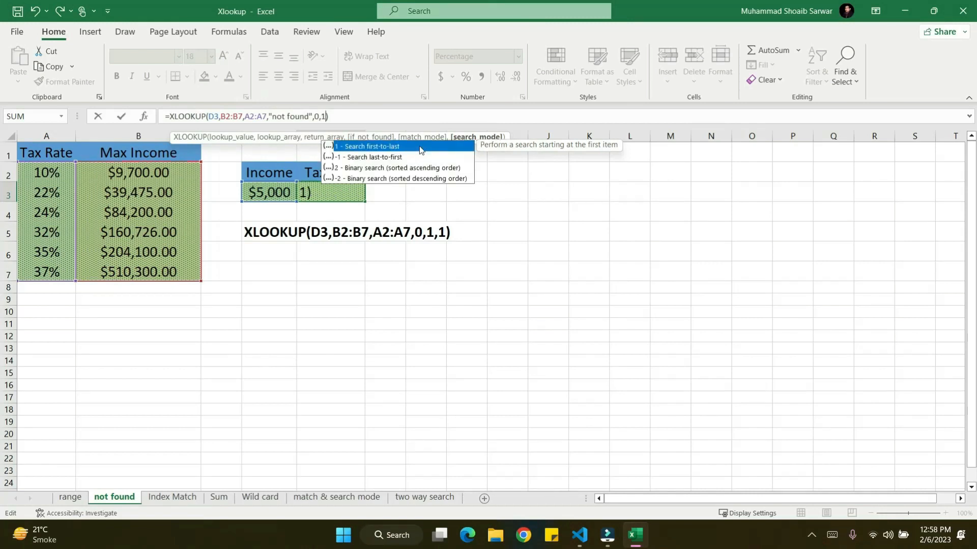
{"action": "key", "text": "Return"}
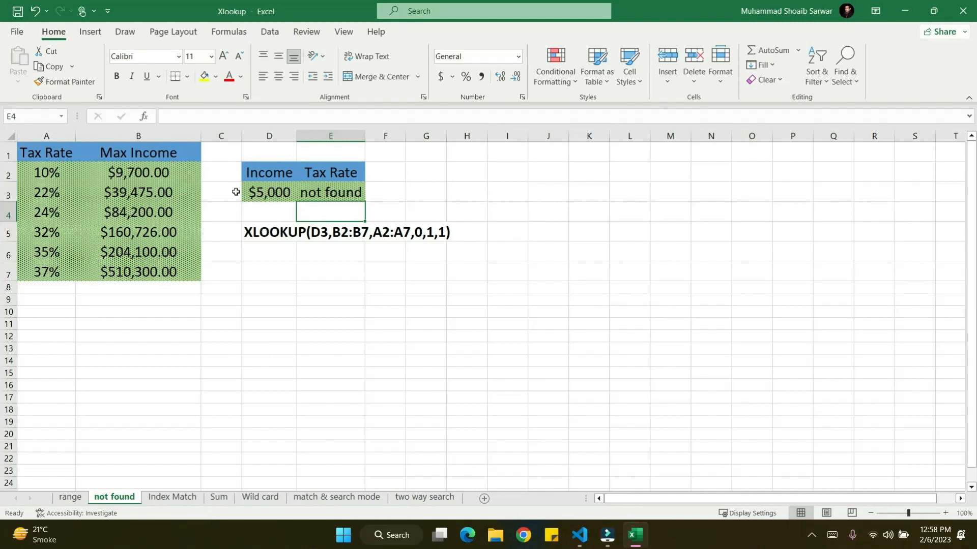
Step: Set the income in D3 to 10000 and check the tax rate lookup in E3
{"action": "left_click", "coordinate": [269, 191]}
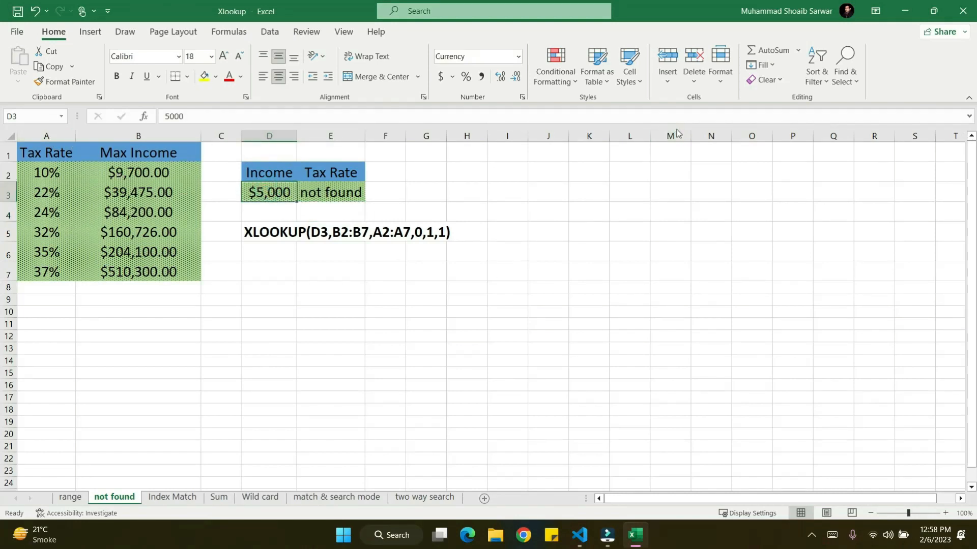
{"action": "type", "text": "10000"}
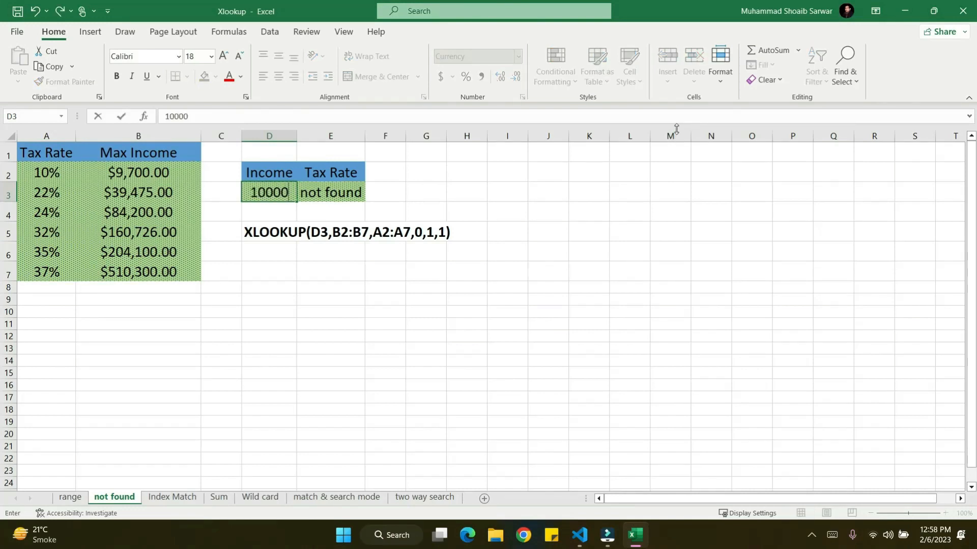
{"action": "key", "text": "Return"}
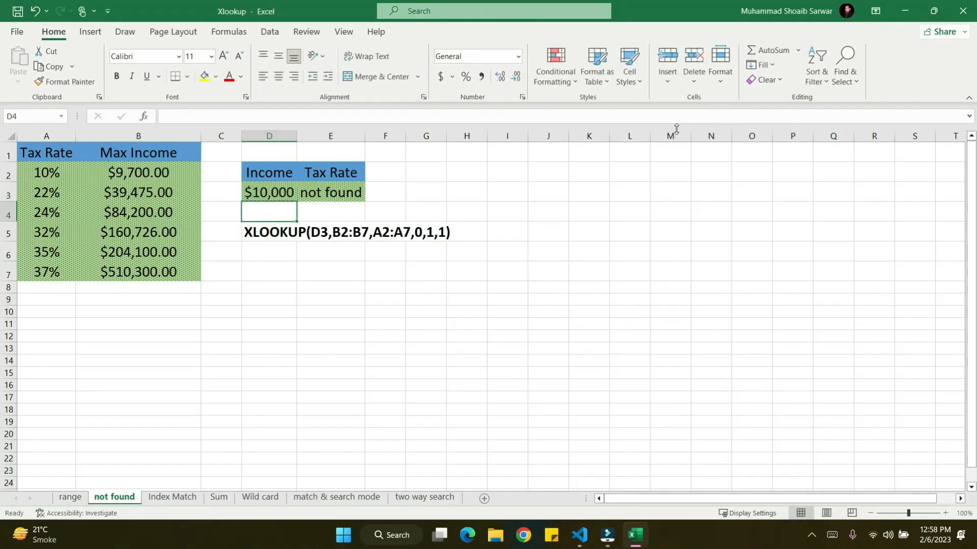
{"action": "left_click", "coordinate": [272, 193]}
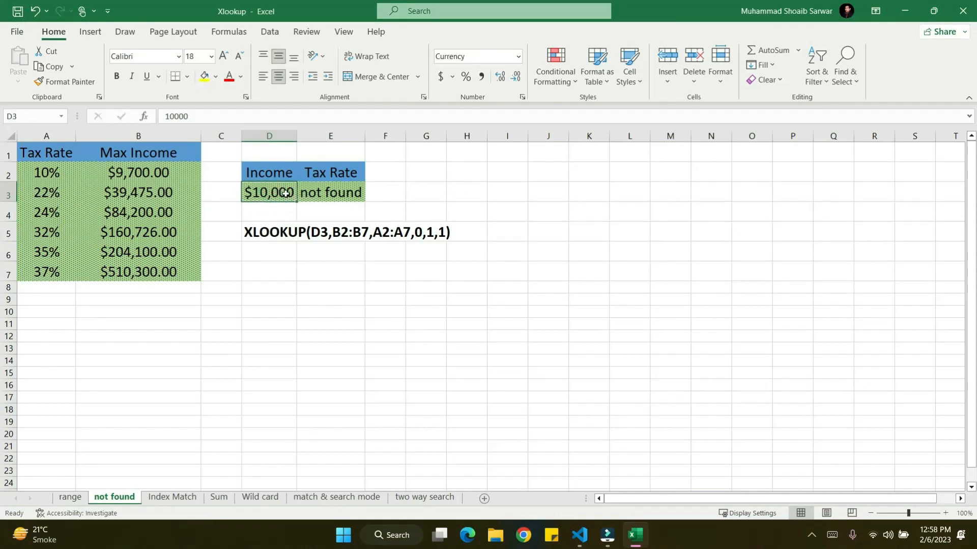
{"action": "left_click", "coordinate": [332, 197]}
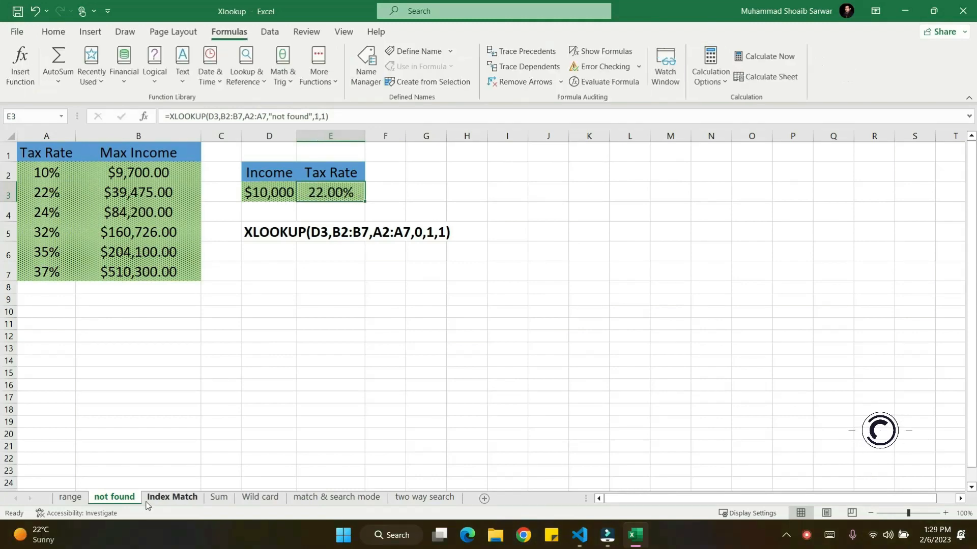
Step: On the Index Match sheet, start an XLOOKUP in D3 with lookup value D2 and absolute lookup array $B$6:$B$14
{"action": "left_click", "coordinate": [151, 500]}
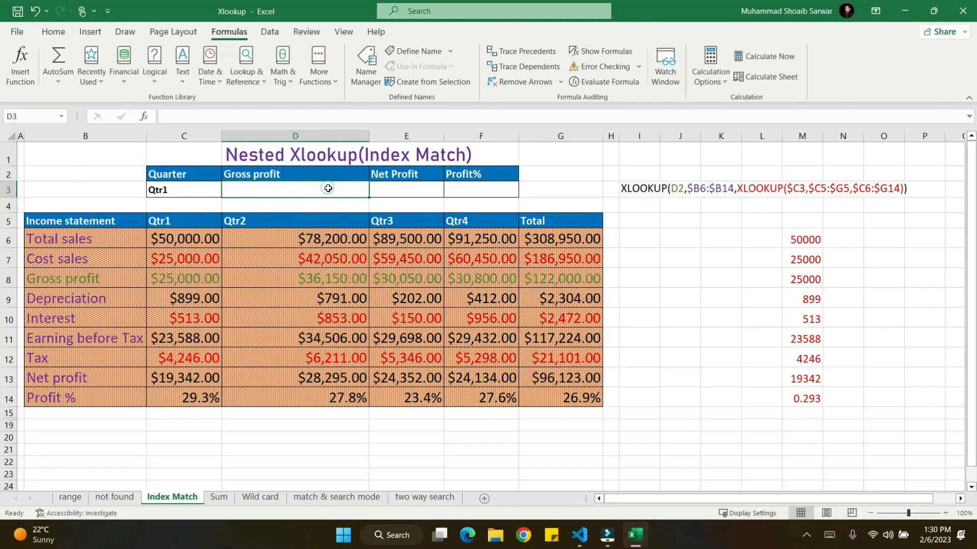
{"action": "type", "text": "="}
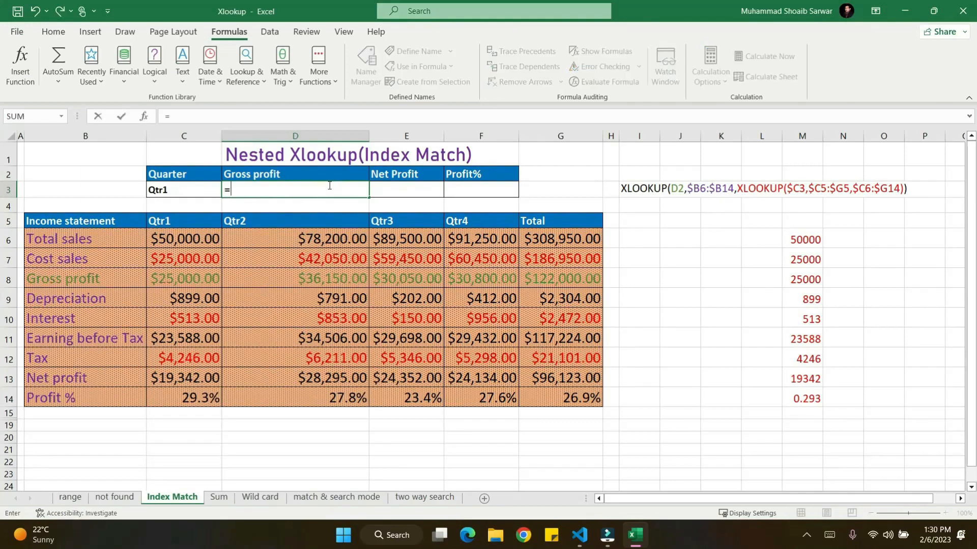
{"action": "type", "text": "xloo"}
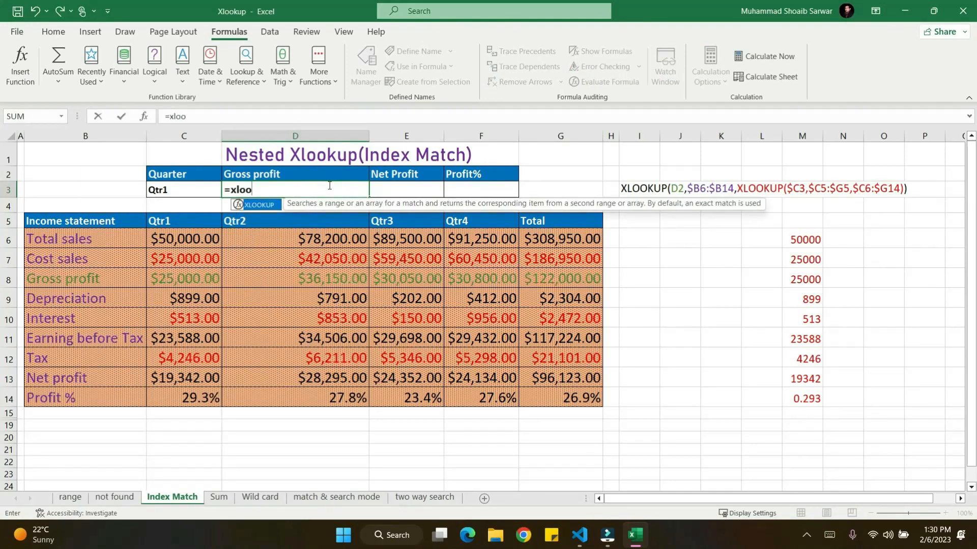
{"action": "type", "text": "kup("}
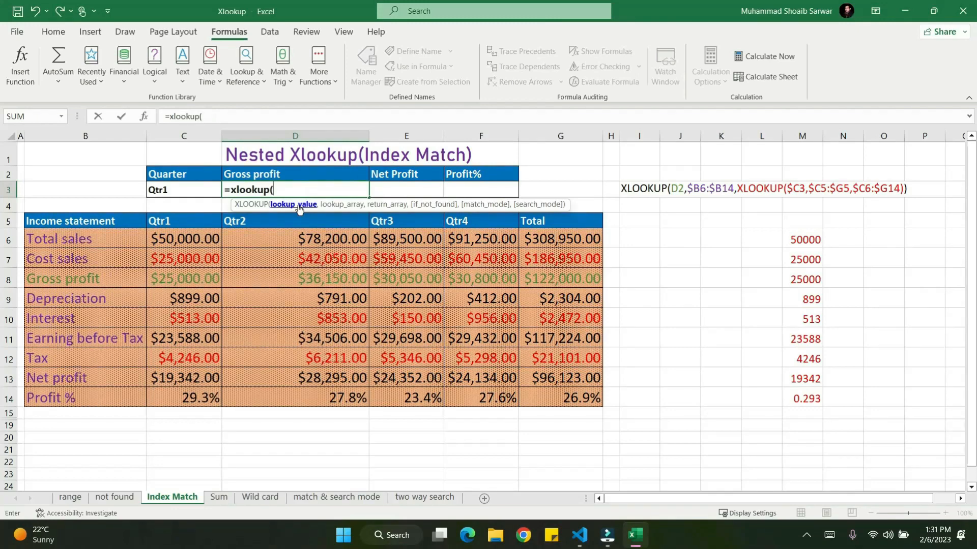
{"action": "type", "text": "D2,"}
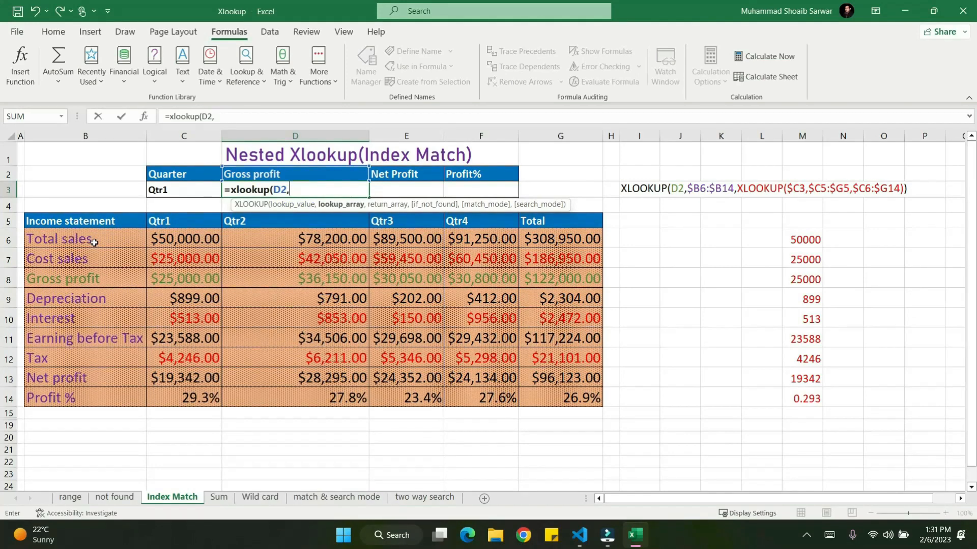
{"action": "left_click_drag", "start_coordinate": [94, 238], "coordinate": [107, 396]}
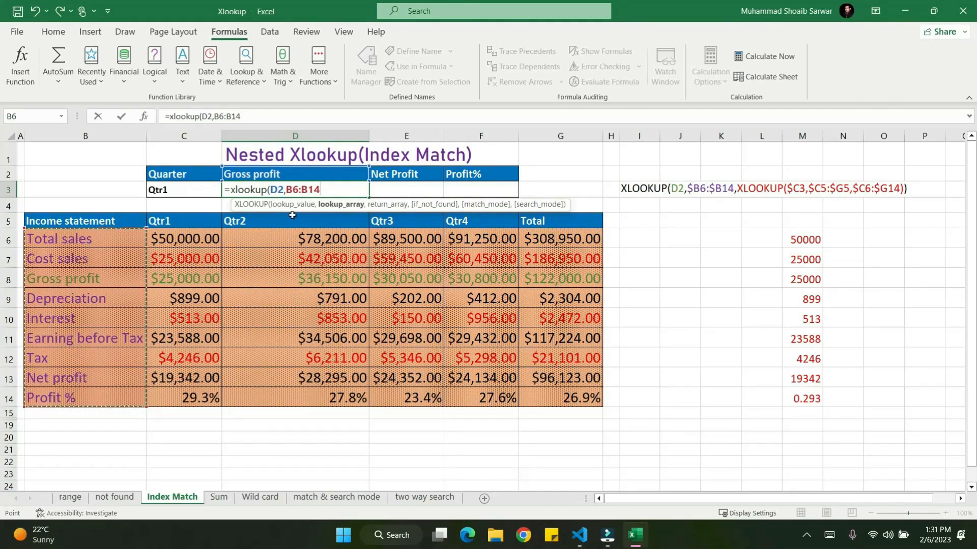
{"action": "key", "text": "F4"}
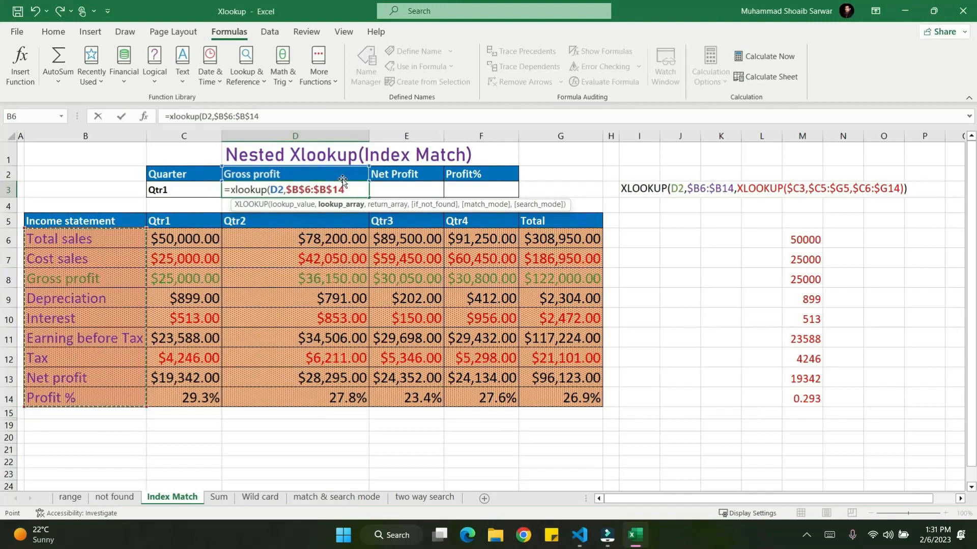
{"action": "type", "text": ","}
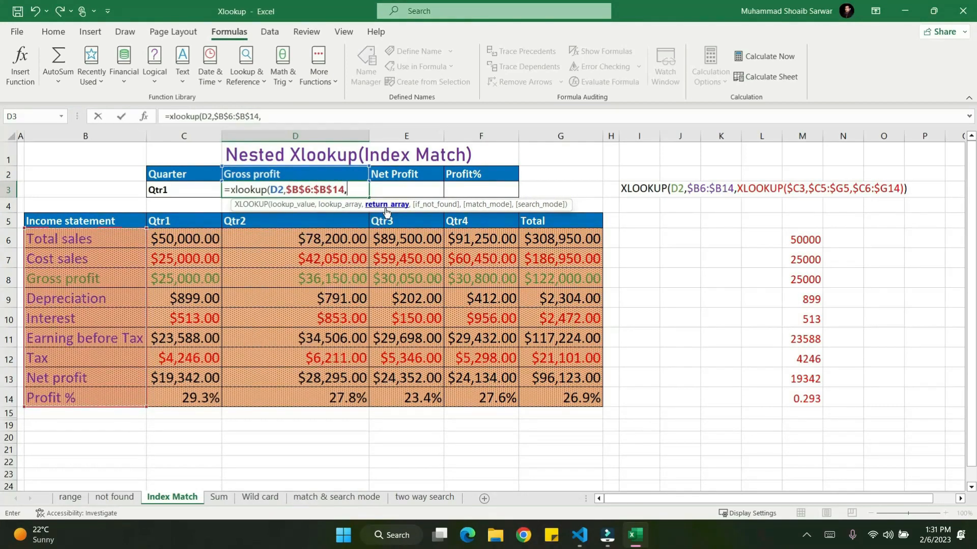
Step: Nest a second XLOOKUP as the return array, with lookup value $C$3 and lookup array $C$5:$G$5
{"action": "type", "text": "xlook"}
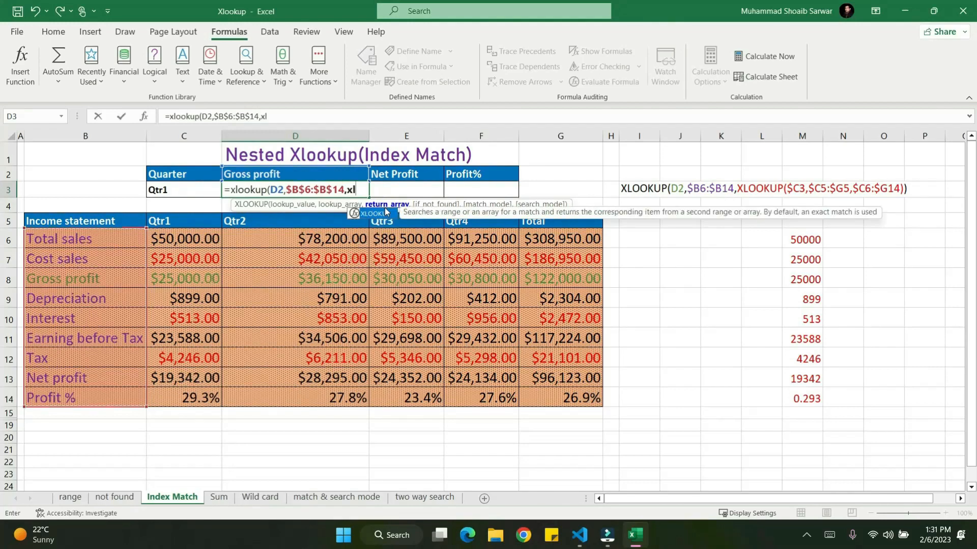
{"action": "type", "text": "up("}
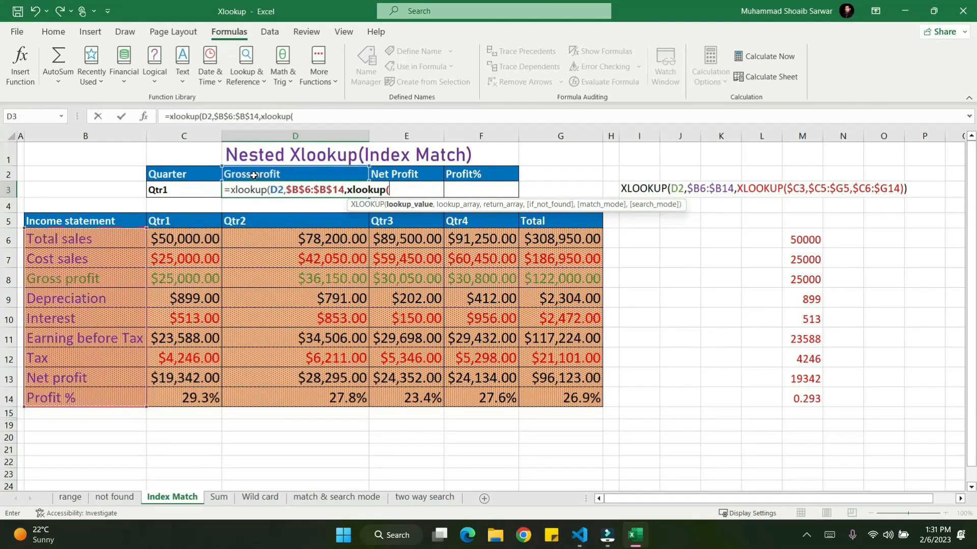
{"action": "left_click", "coordinate": [165, 191]}
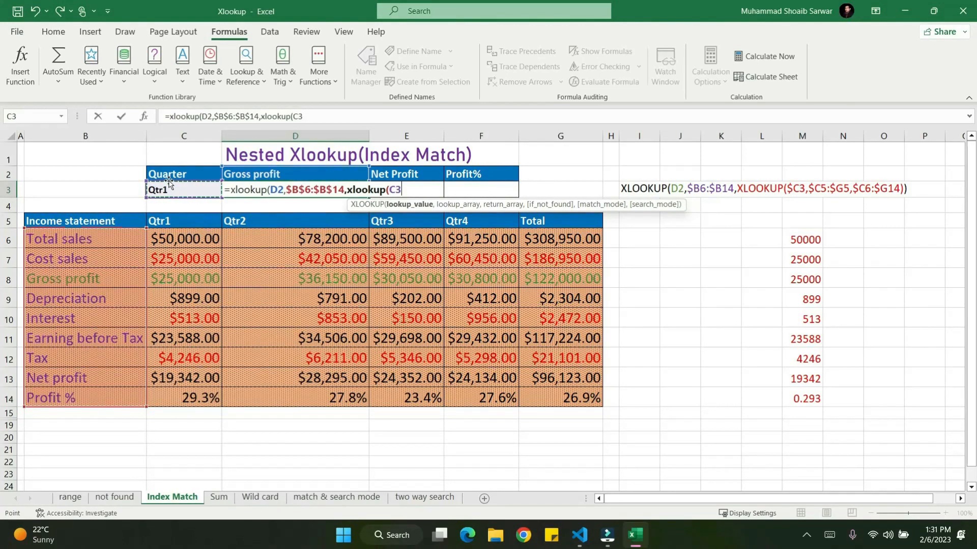
{"action": "key", "text": "F4"}
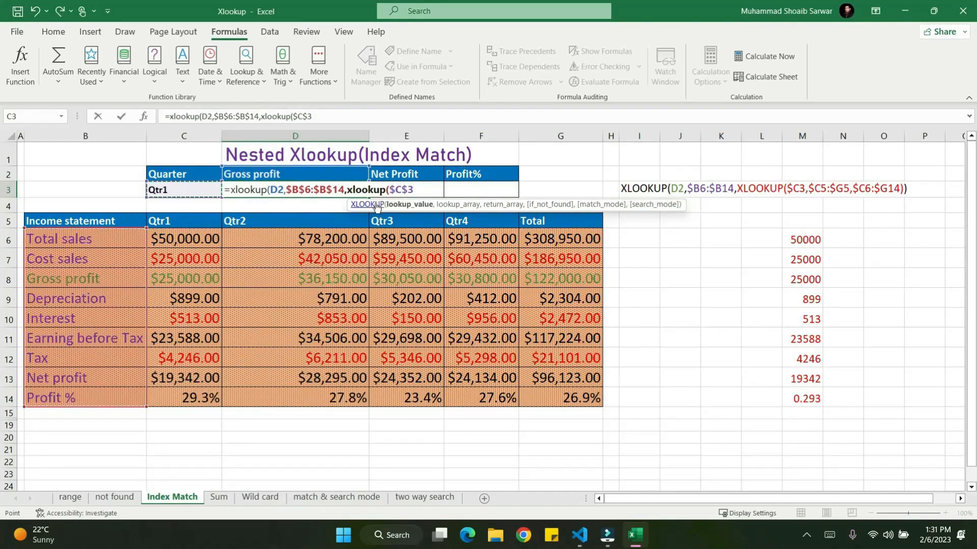
{"action": "type", "text": ","}
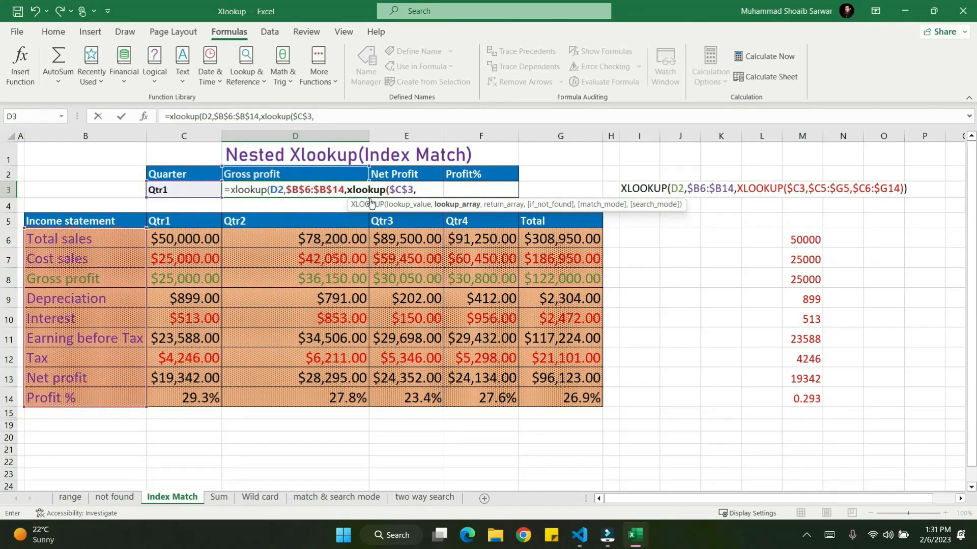
{"action": "left_click_drag", "start_coordinate": [182, 220], "coordinate": [561, 223]}
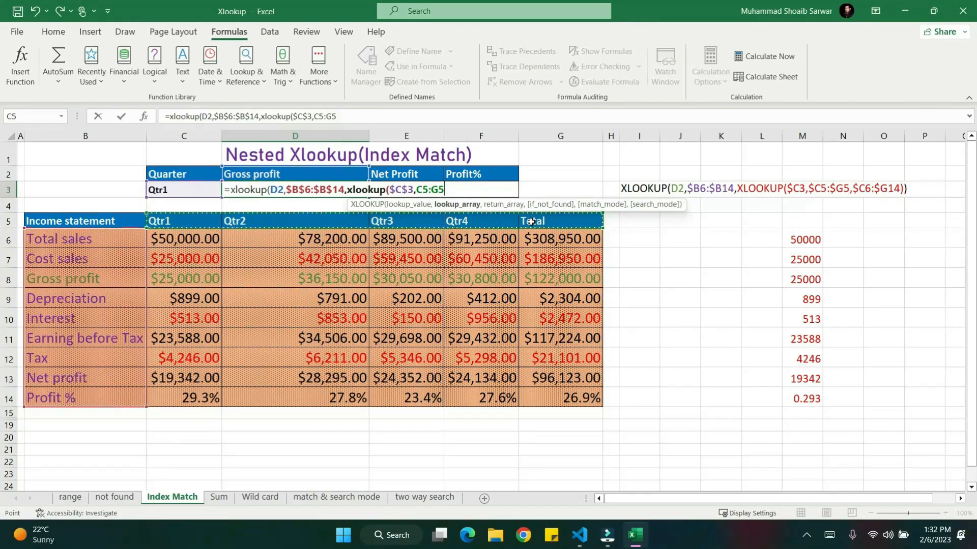
{"action": "key", "text": "F4"}
{"action": "type", "text": ","}
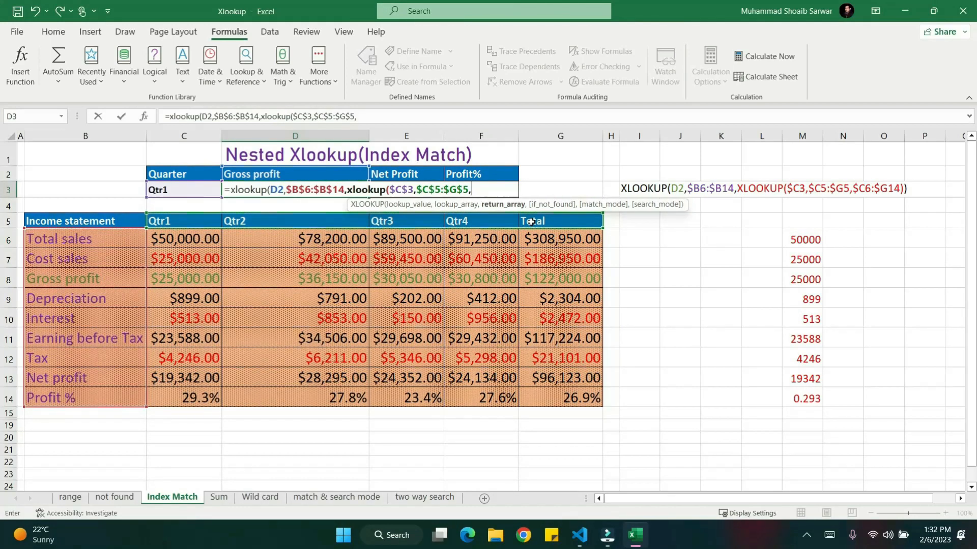
Step: Give the nested XLOOKUP the absolute return array $C$6:$G$14 and complete the formula in D3
{"action": "left_click_drag", "start_coordinate": [168, 236], "coordinate": [544, 390]}
{"action": "key", "text": "F4"}
{"action": "type", "text": "))"}
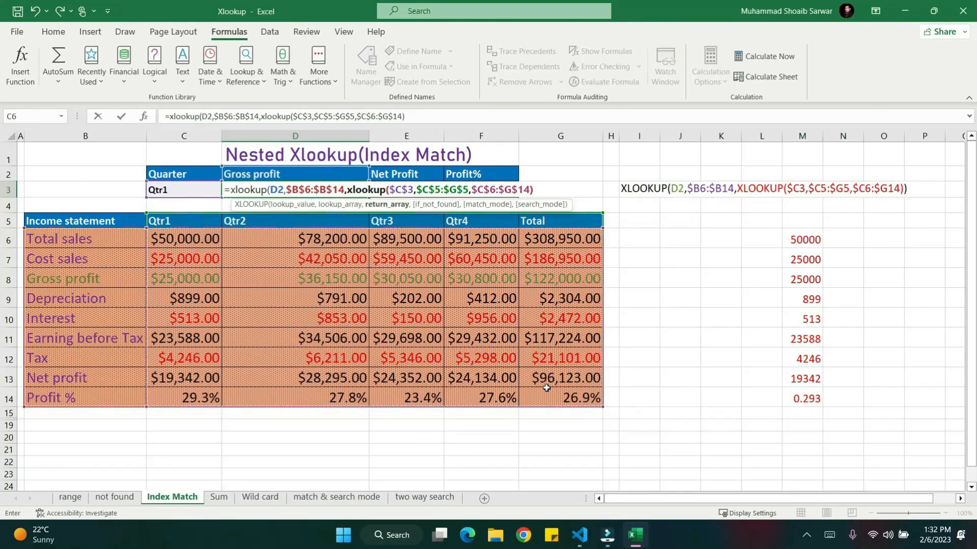
{"action": "key", "text": "Return"}
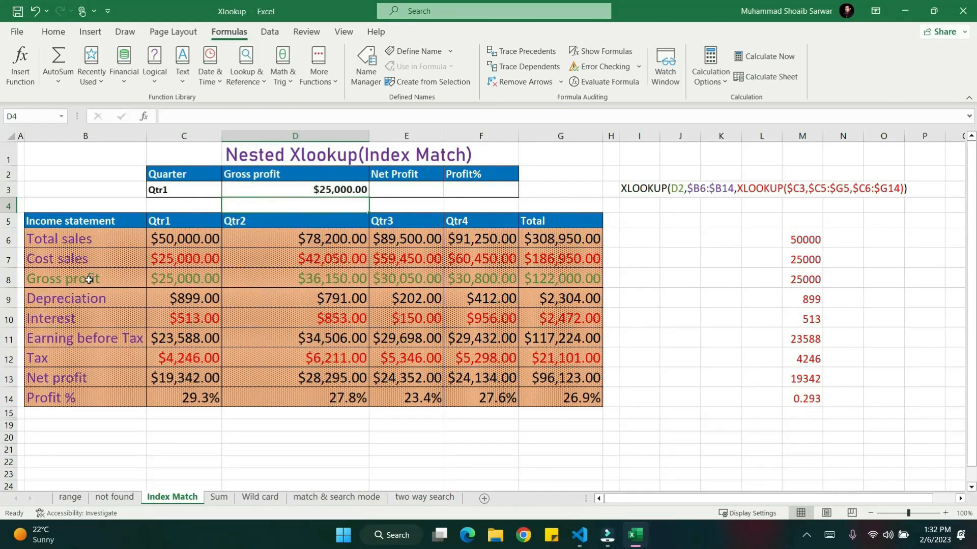
Step: Change the quarter in C3 to Qtr2
{"action": "left_click", "coordinate": [178, 190]}
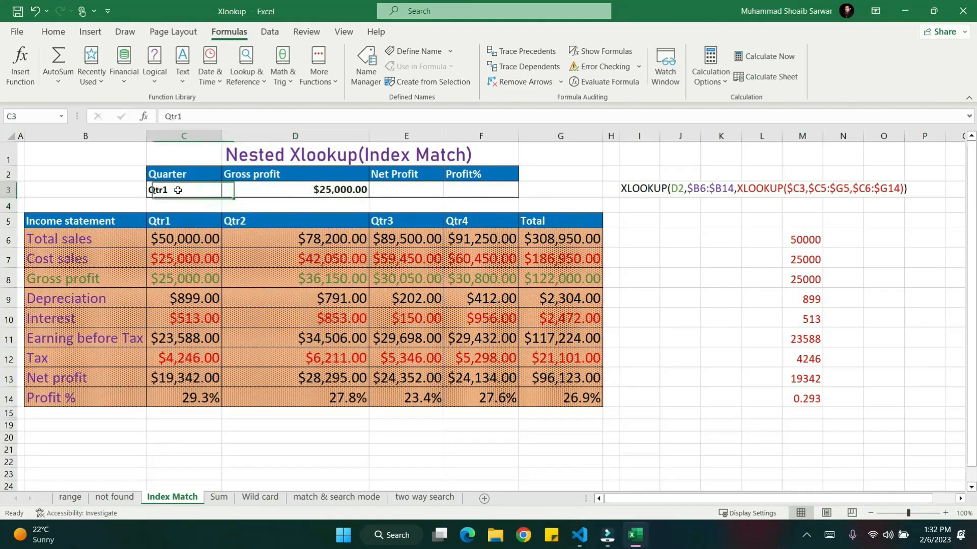
{"action": "left_click", "coordinate": [190, 116]}
{"action": "key", "text": "BackSpace"}
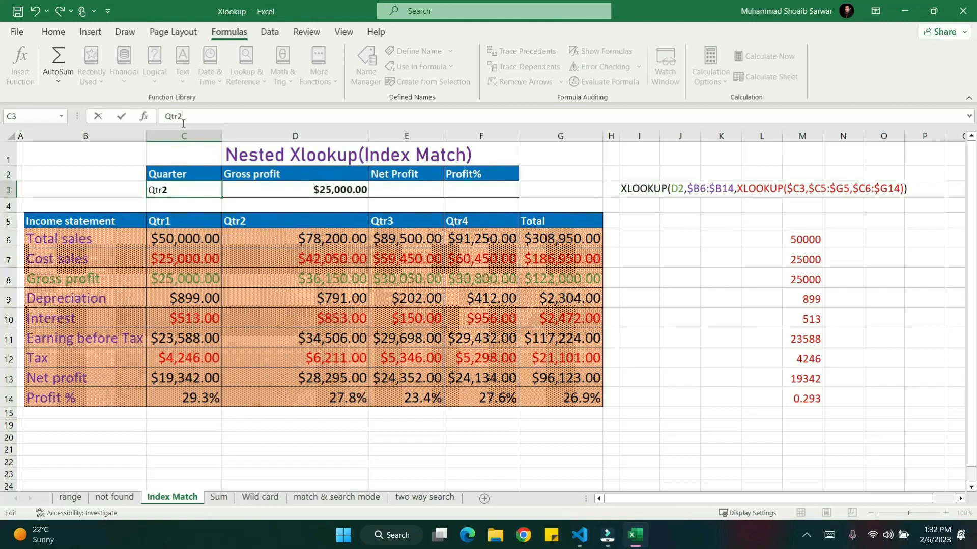
{"action": "key", "text": "Return"}
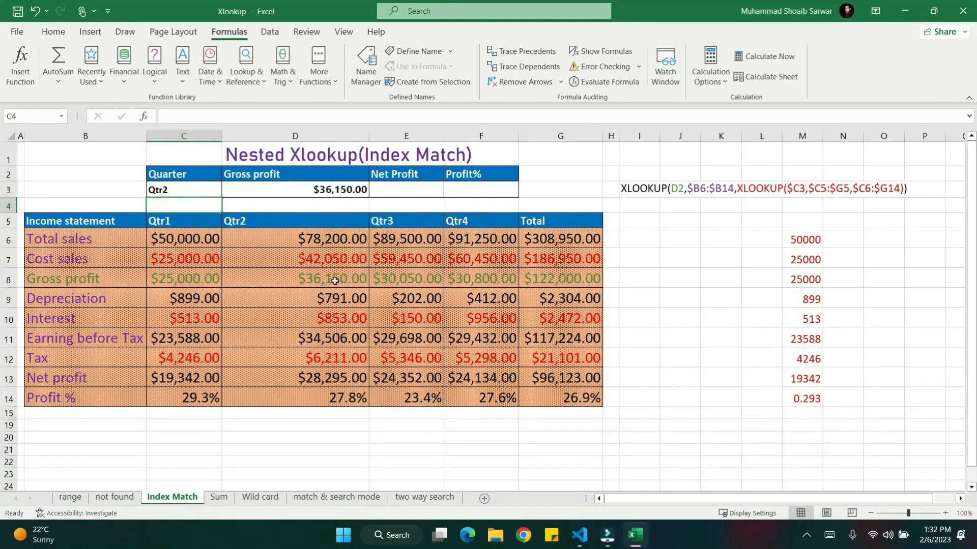
Step: Test the nested lookup by changing the D2 heading to tax, and restore it to Gross profit
{"action": "left_click", "coordinate": [286, 176]}
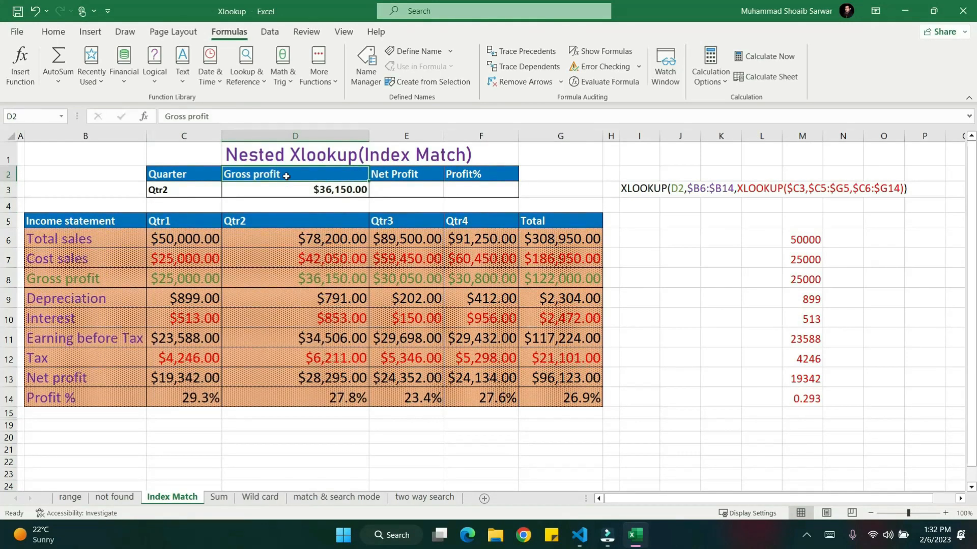
{"action": "type", "text": "tax"}
{"action": "key", "text": "Return"}
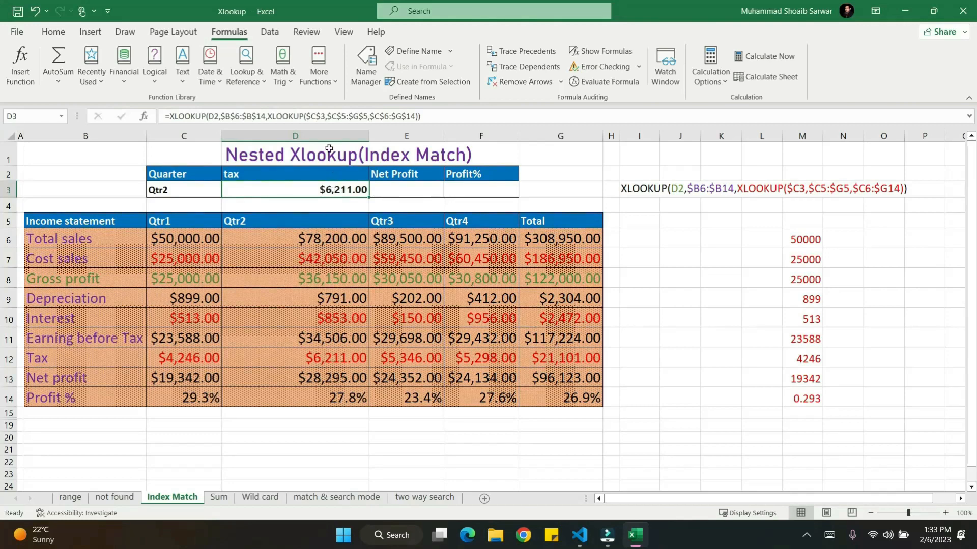
{"action": "left_click", "coordinate": [264, 175]}
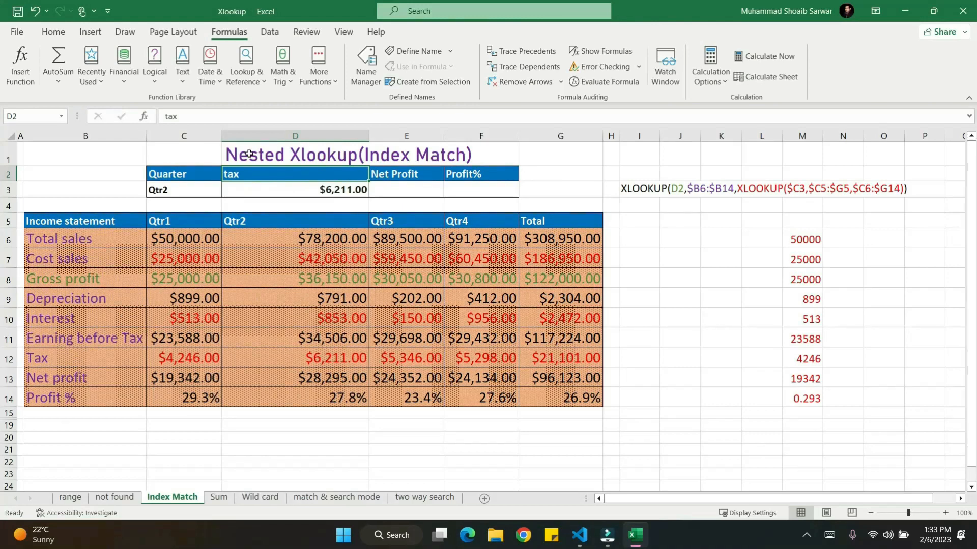
{"action": "type", "text": "Gross profit"}
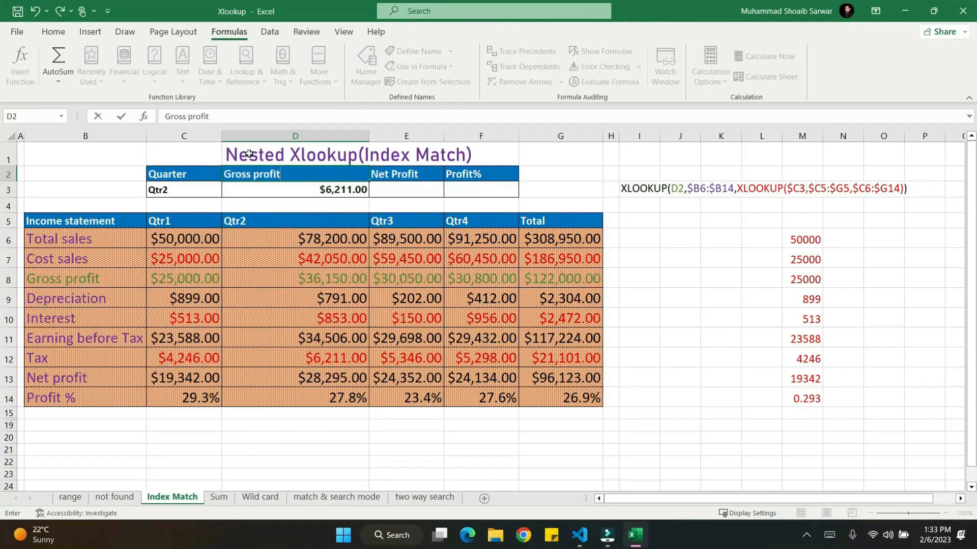
Step: Start an XLOOKUP formula in E3 with lookup value E2 and the absolute lookup array $B$6:$B$14
{"action": "left_click", "coordinate": [418, 189]}
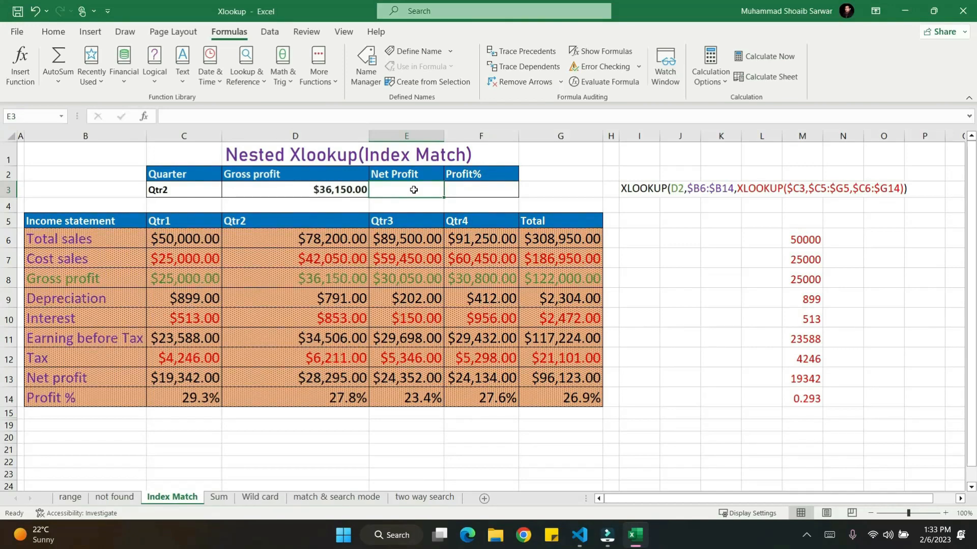
{"action": "type", "text": "=xlooku"}
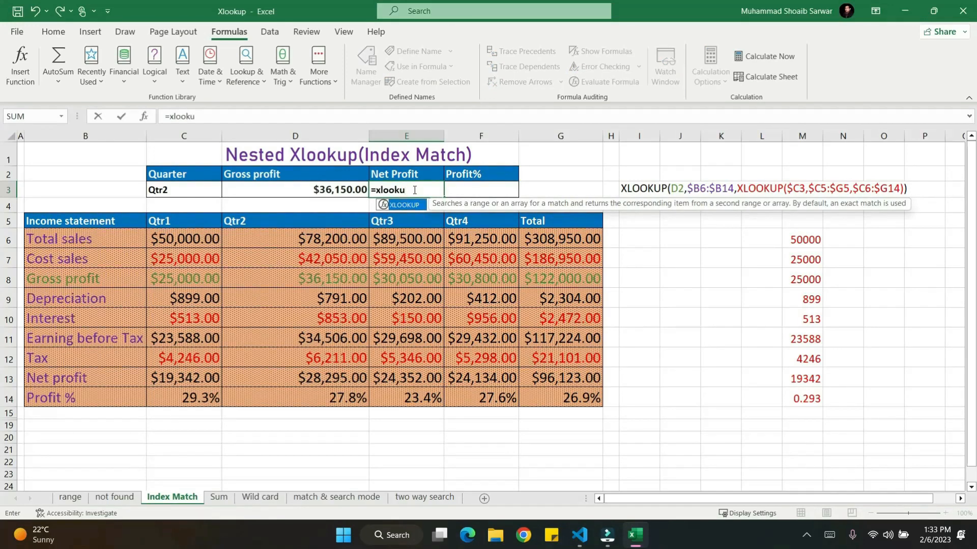
{"action": "type", "text": "p"}
{"action": "key", "text": "Tab"}
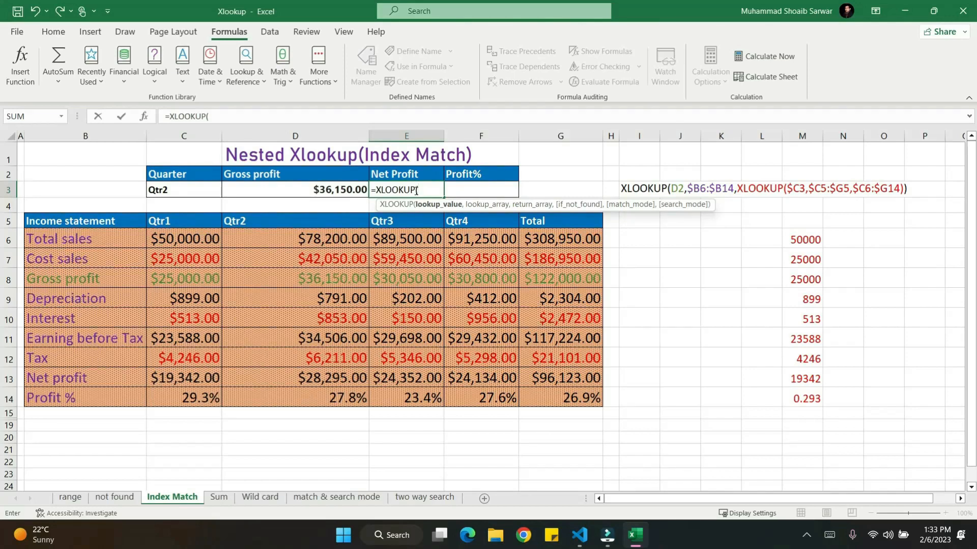
{"action": "key", "text": "Up"}
{"action": "type", "text": ","}
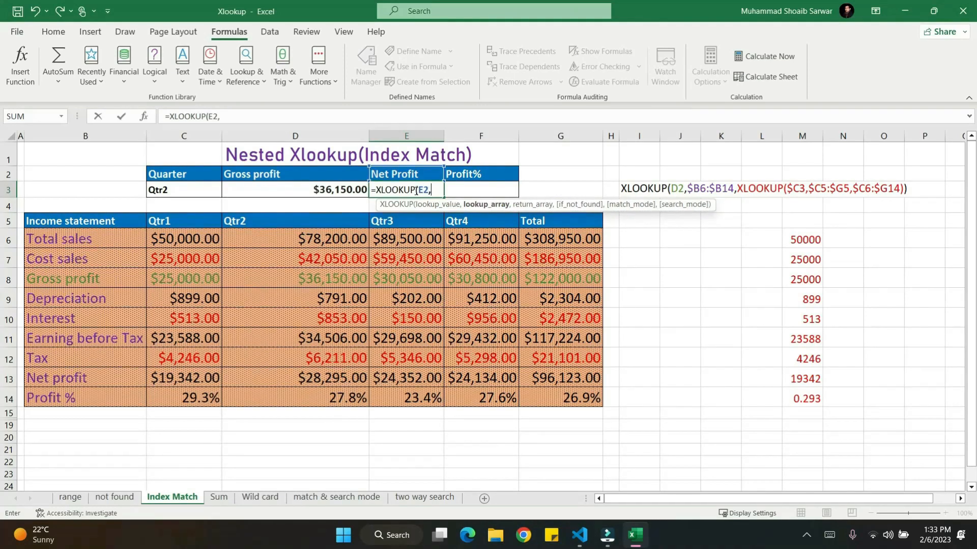
{"action": "left_click_drag", "start_coordinate": [71, 240], "coordinate": [67, 400]}
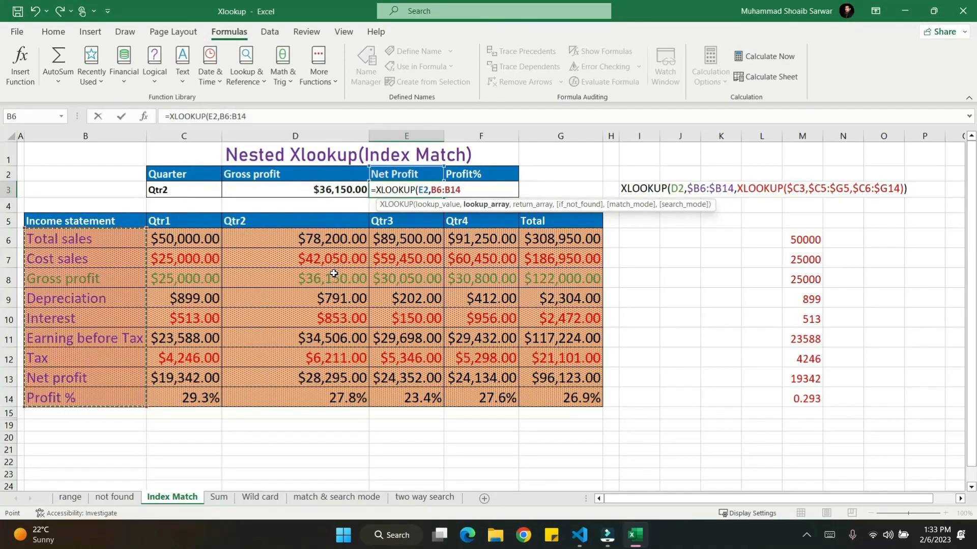
{"action": "key", "text": "F4"}
{"action": "type", "text": ","}
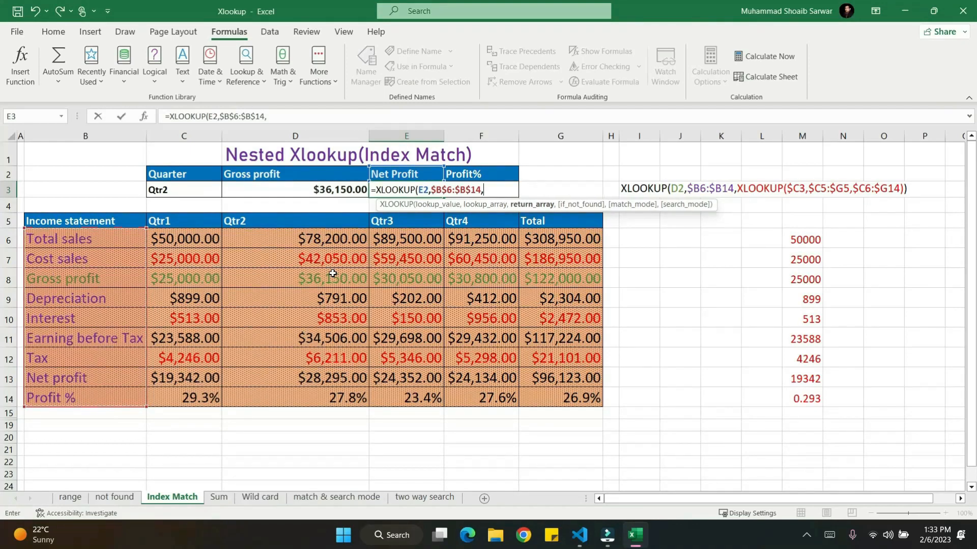
Step: Nest a second XLOOKUP as the return array in E3, with lookup value $C$3 and lookup array $C$5:$G$5
{"action": "type", "text": "xlo"}
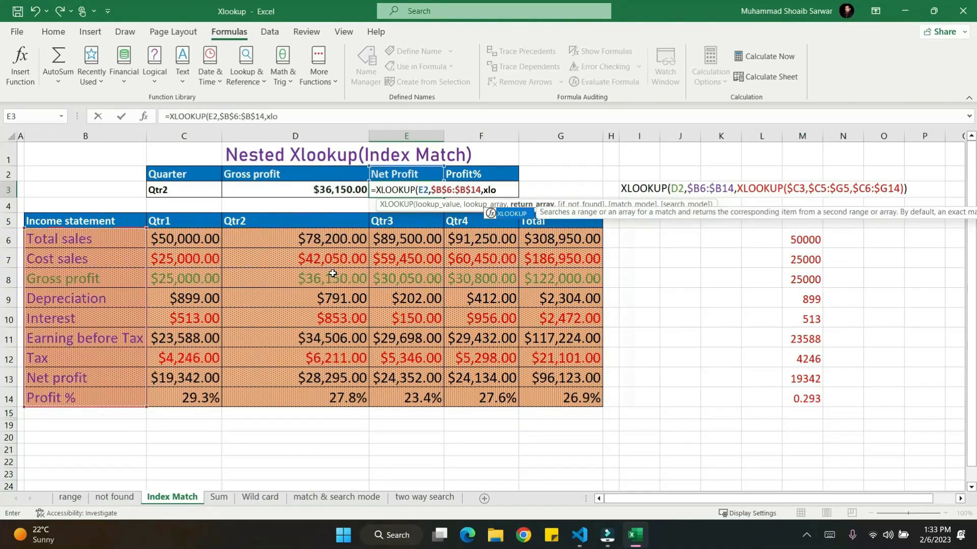
{"action": "type", "text": "op"}
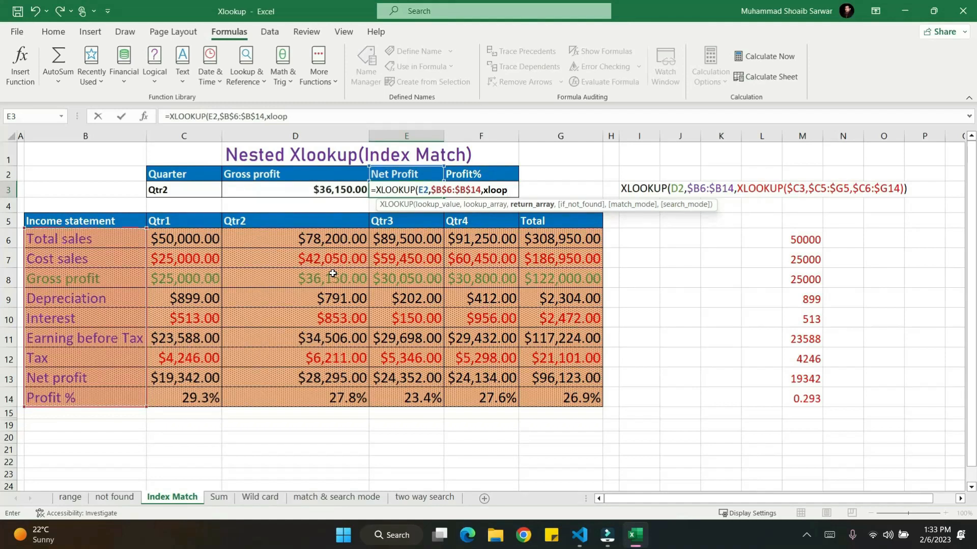
{"action": "key", "text": "BackSpace"}
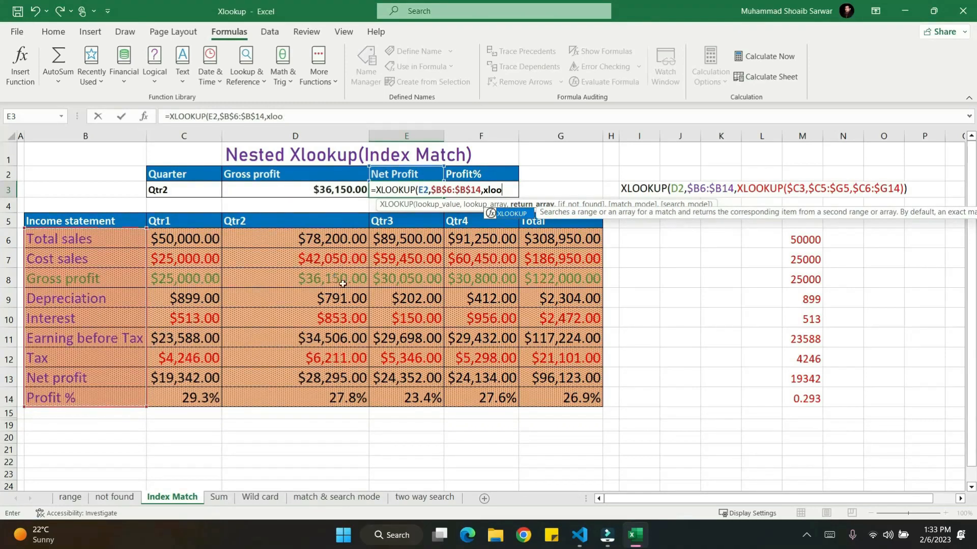
{"action": "double_click", "coordinate": [512, 213]}
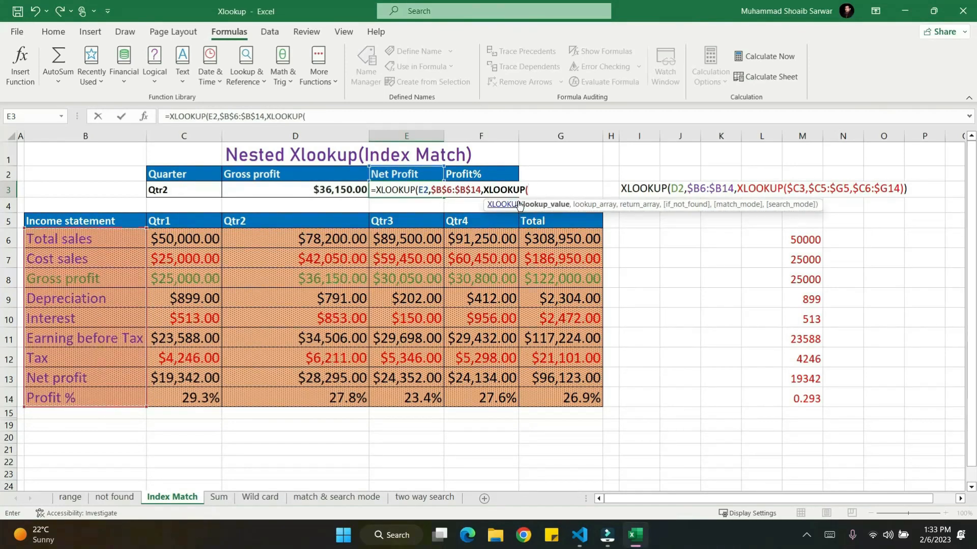
{"action": "left_click", "coordinate": [183, 190]}
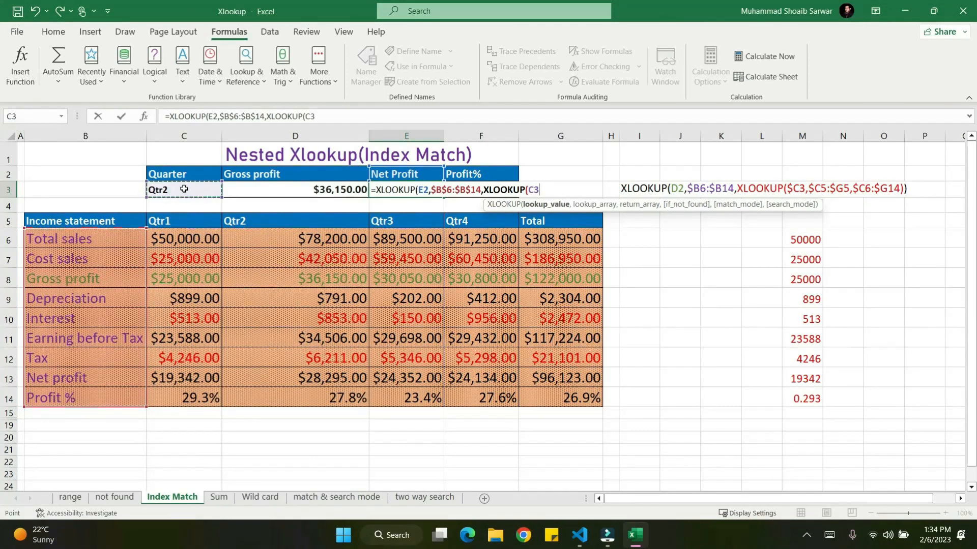
{"action": "key", "text": "F4"}
{"action": "type", "text": ","}
{"action": "left_click_drag", "start_coordinate": [182, 221], "coordinate": [558, 218]}
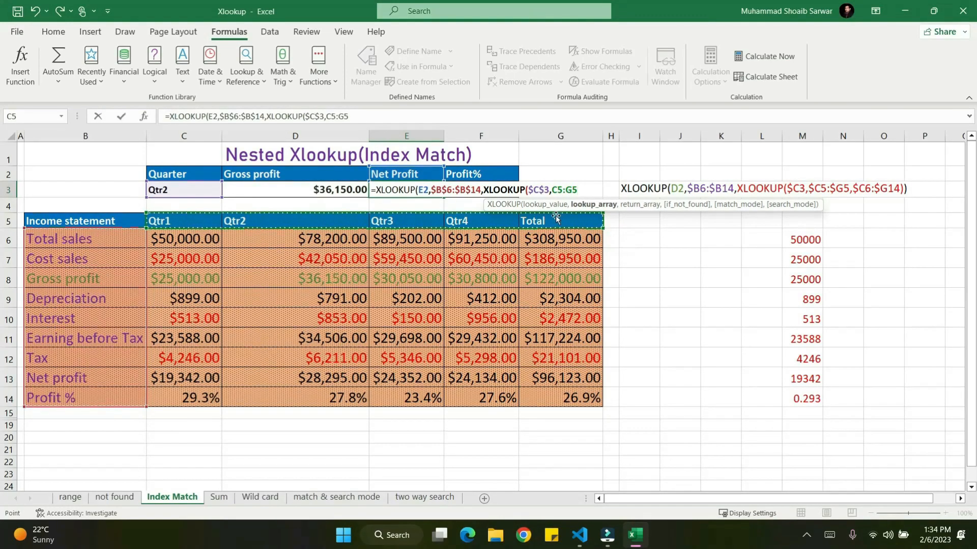
{"action": "key", "text": "F4"}
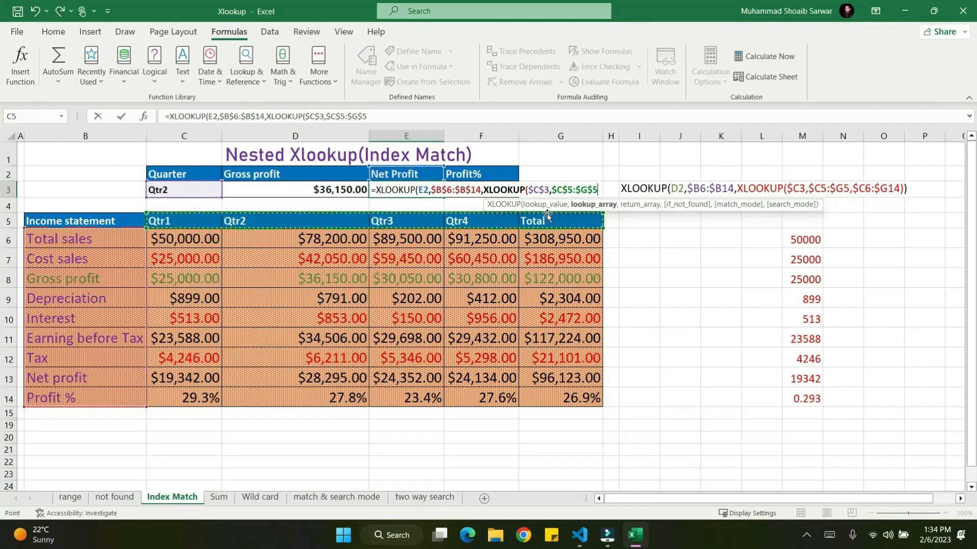
Step: Give the nested XLOOKUP in E3 the absolute return array $C$6:$G$14, close both functions and enter the formula
{"action": "type", "text": ","}
{"action": "left_click_drag", "start_coordinate": [192, 239], "coordinate": [540, 390]}
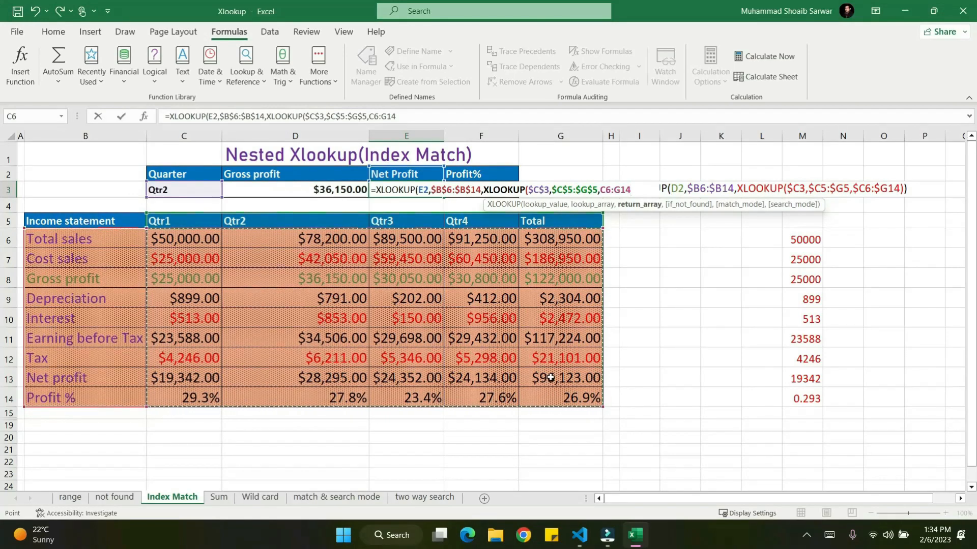
{"action": "key", "text": "F4"}
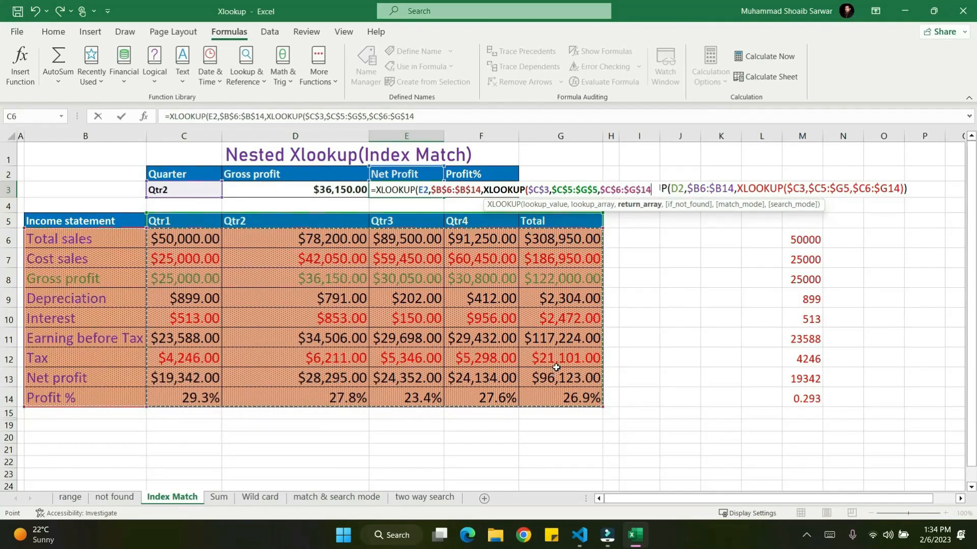
{"action": "type", "text": "))"}
{"action": "key", "text": "Return"}
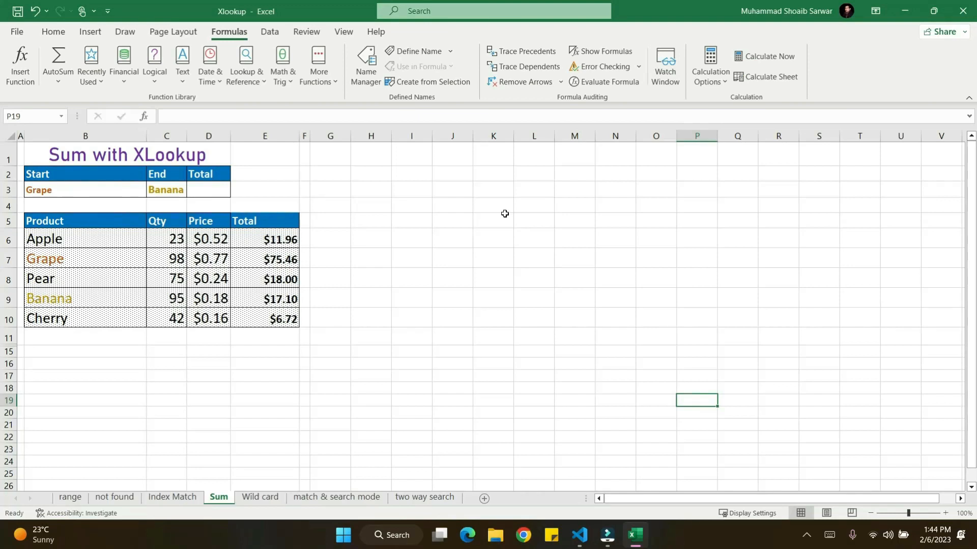
Step: Begin a SUM formula in D3 of the Sum sheet with an XLOOKUP inside it
{"action": "left_click", "coordinate": [219, 191]}
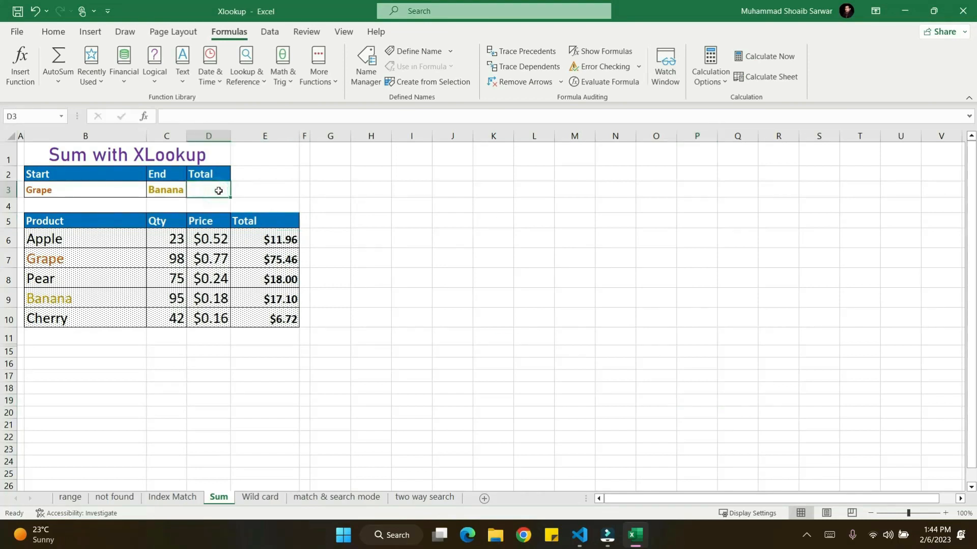
{"action": "type", "text": "="}
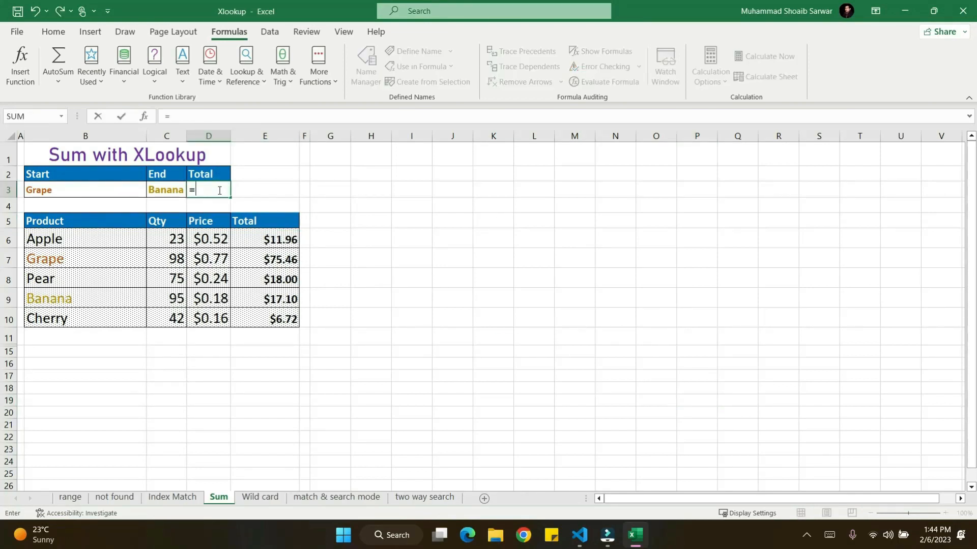
{"action": "type", "text": "sum"}
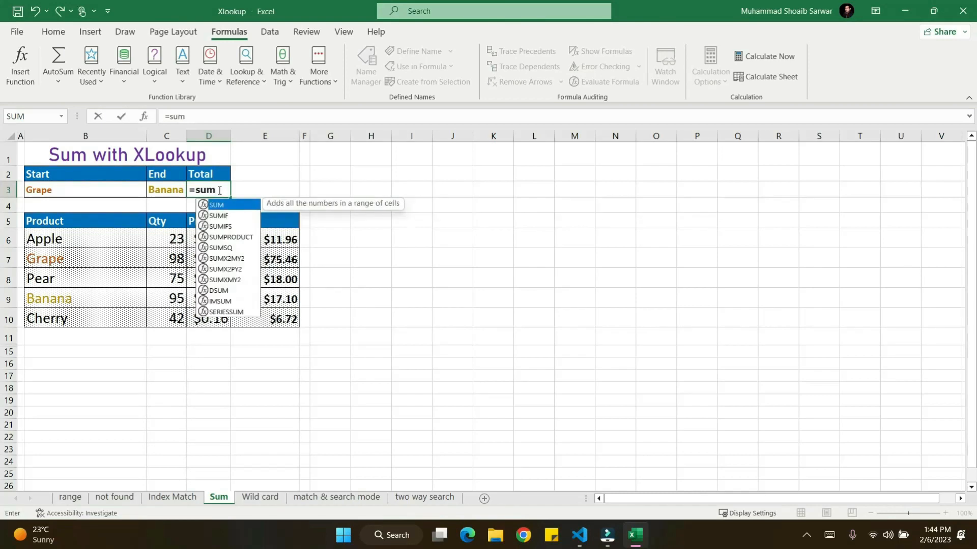
{"action": "type", "text": "("}
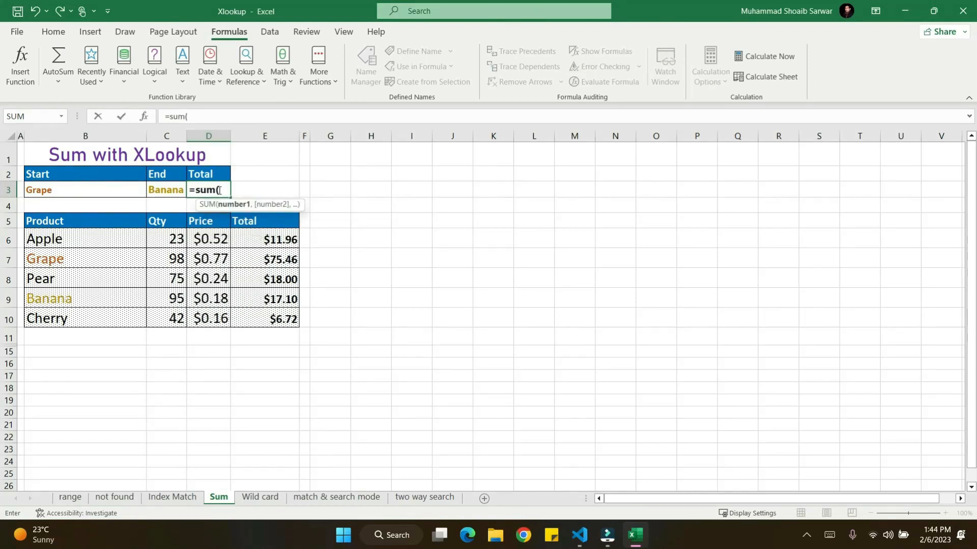
{"action": "type", "text": "x"}
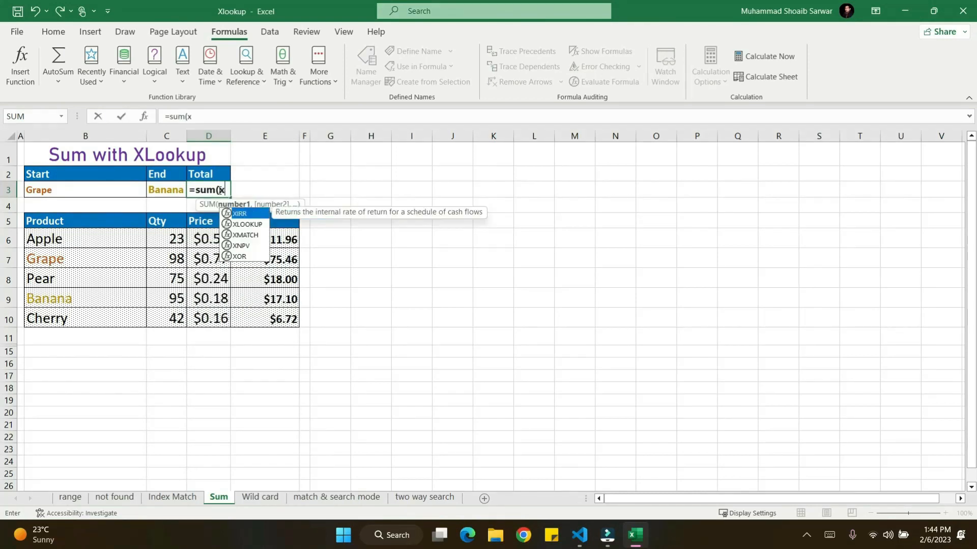
{"action": "type", "text": "lookup("}
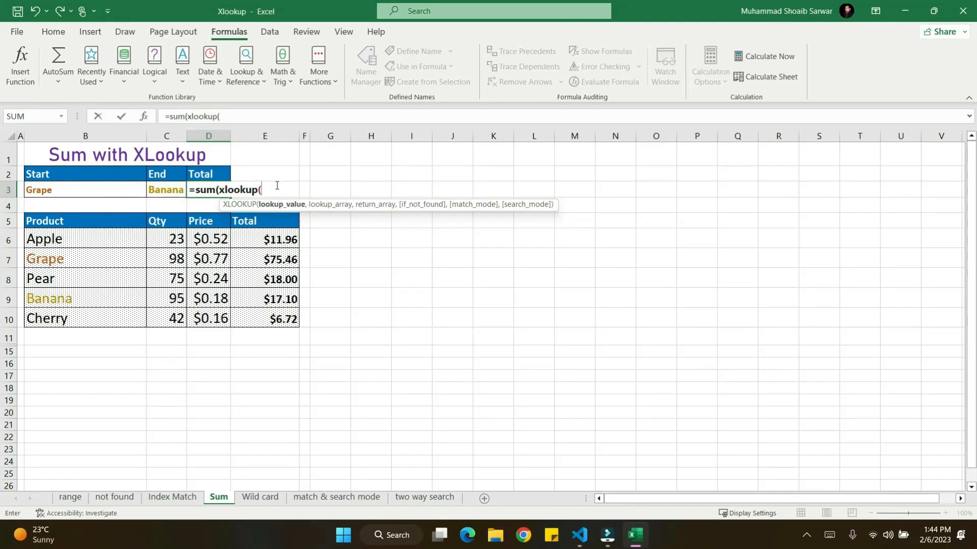
Step: Give the first XLOOKUP the arguments B3, B6:B10 and E6:E10, close it and add the colon range operator
{"action": "left_click", "coordinate": [47, 189]}
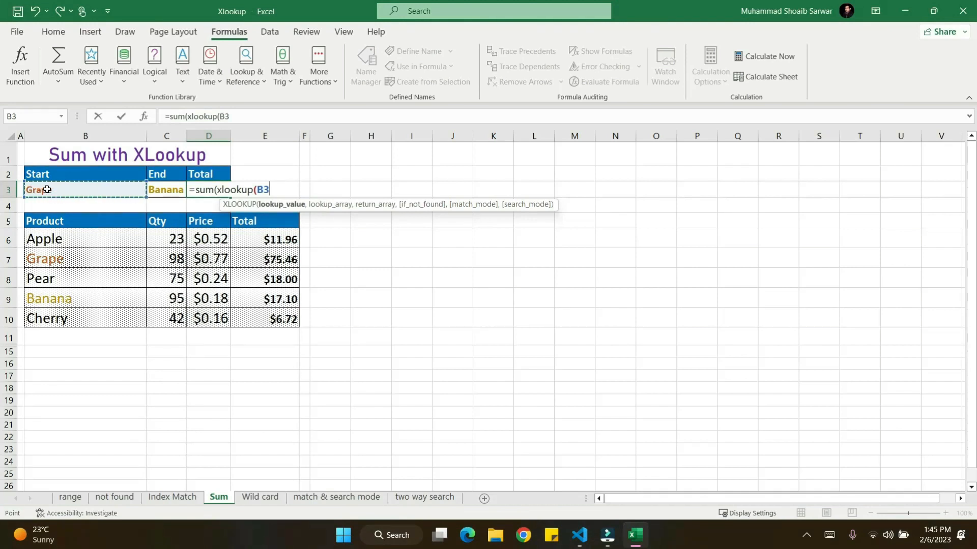
{"action": "type", "text": ","}
{"action": "left_click_drag", "start_coordinate": [52, 240], "coordinate": [54, 316]}
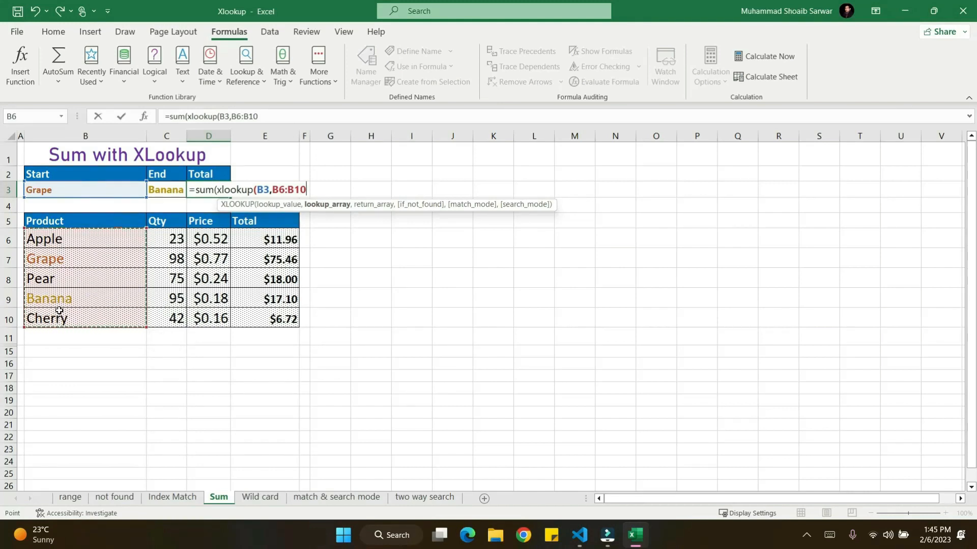
{"action": "type", "text": ","}
{"action": "left_click_drag", "start_coordinate": [253, 240], "coordinate": [265, 307]}
{"action": "type", "text": ","}
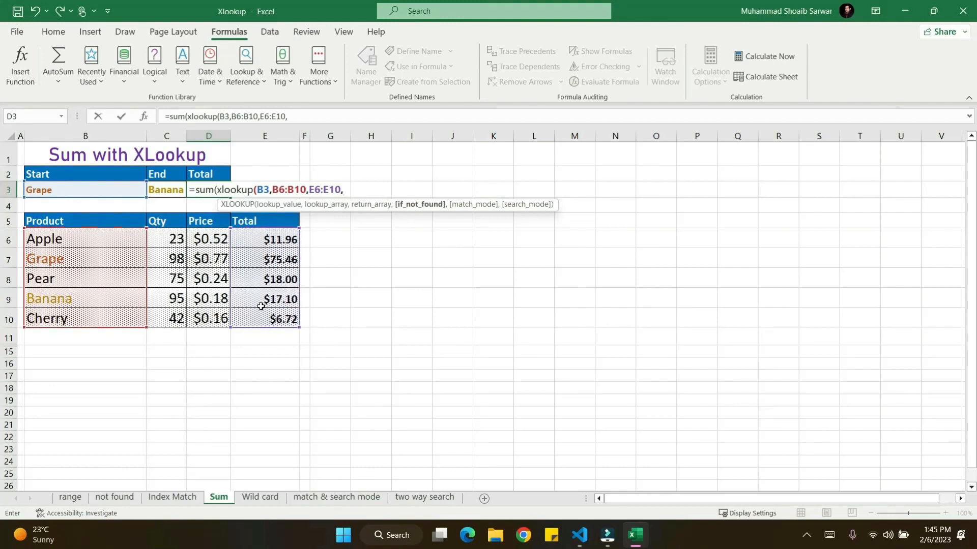
{"action": "key", "text": "BackSpace"}
{"action": "type", "text": "):"}
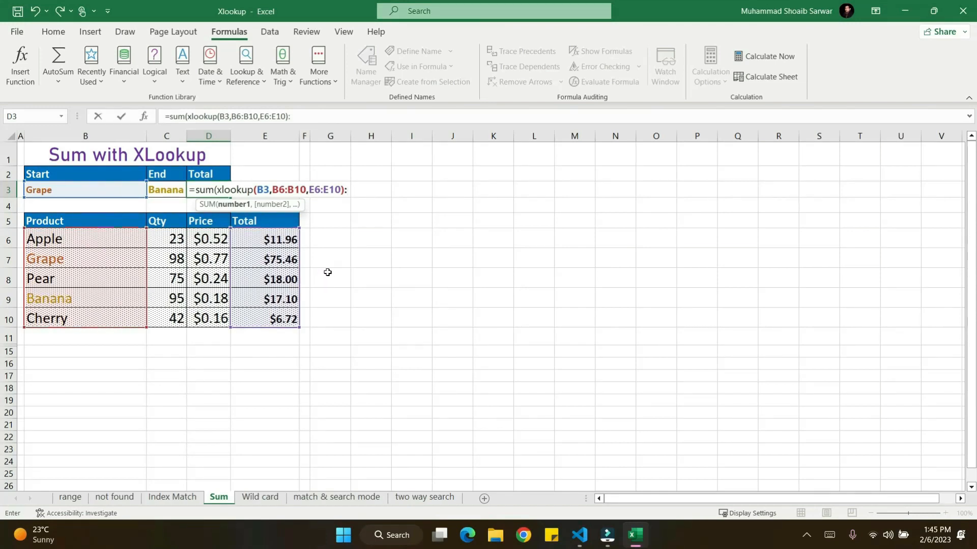
Step: Add a second XLOOKUP after the colon with lookup value C3 and lookup array B6:B10
{"action": "type", "text": "xlooku"}
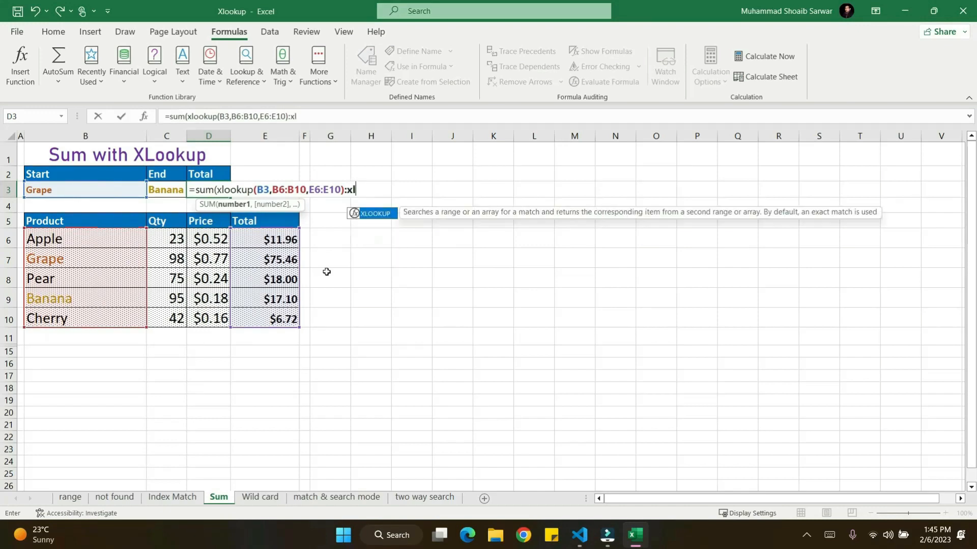
{"action": "type", "text": "p("}
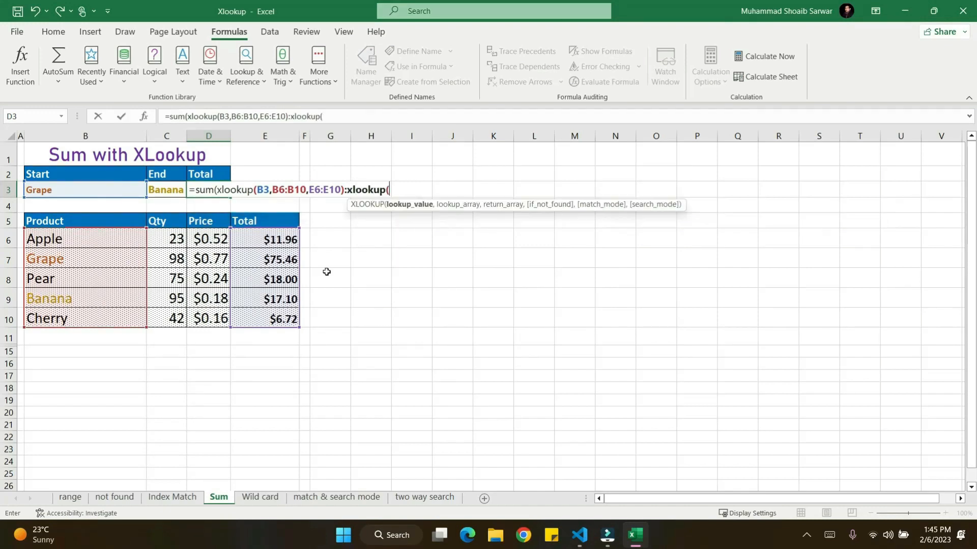
{"action": "left_click", "coordinate": [166, 190]}
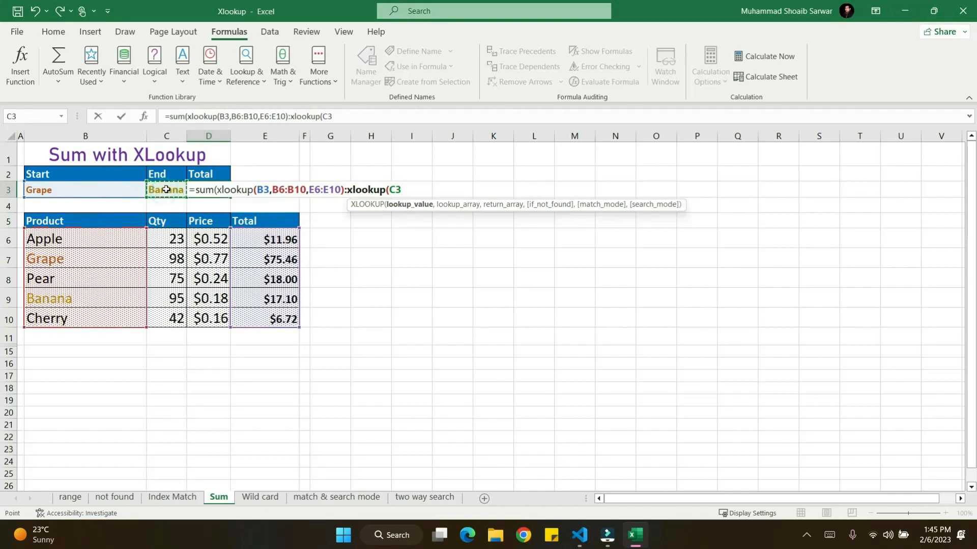
{"action": "type", "text": ","}
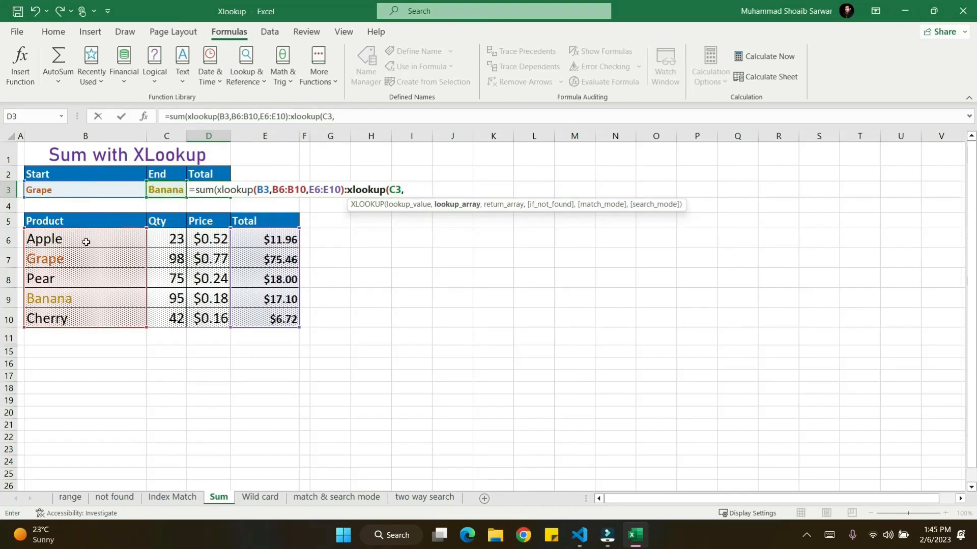
{"action": "left_click_drag", "start_coordinate": [85, 240], "coordinate": [92, 310]}
{"action": "type", "text": ","}
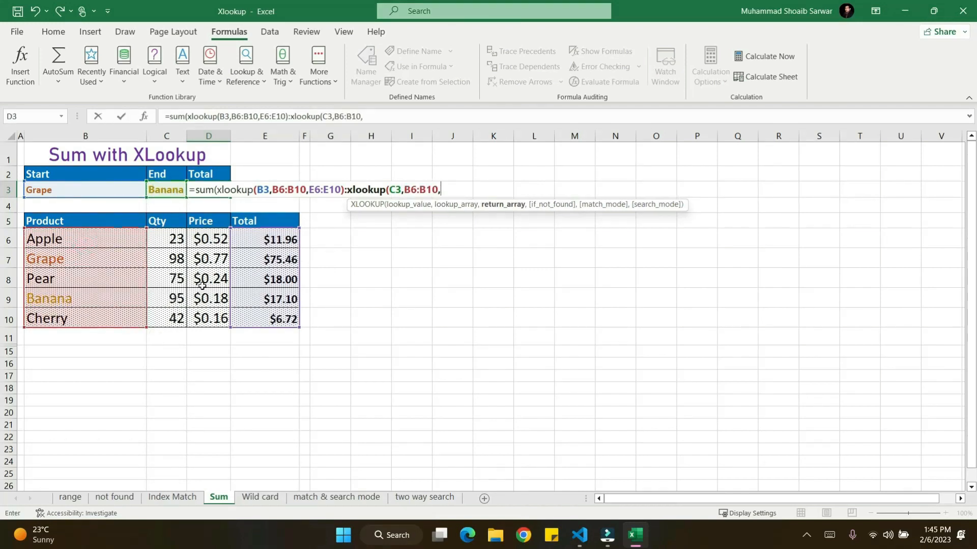
Step: Set the second XLOOKUP's return array to E6:E10 and enter the SUM formula, accepting the suggested parenthesis correction
{"action": "left_click_drag", "start_coordinate": [258, 239], "coordinate": [268, 316]}
{"action": "type", "text": ","}
{"action": "key", "text": "BackSpace"}
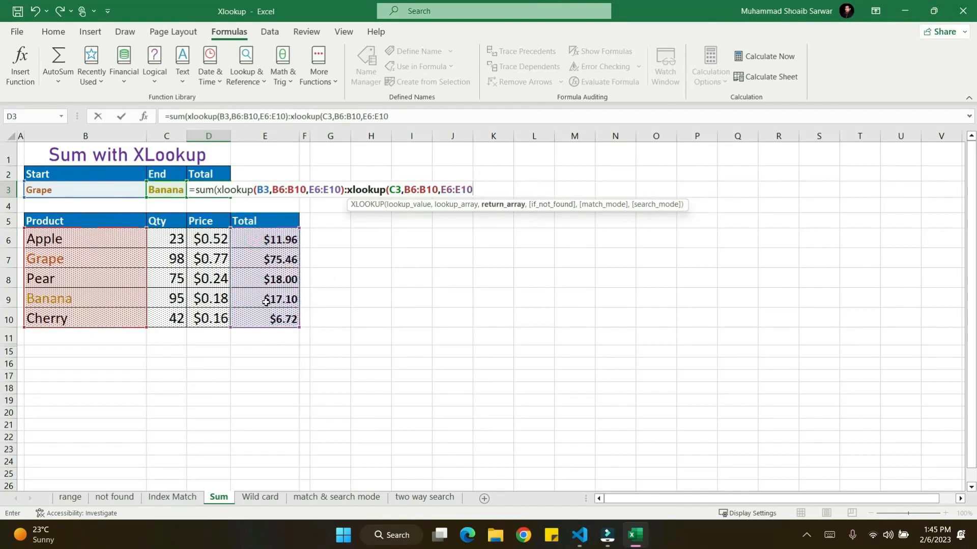
{"action": "type", "text": "))"}
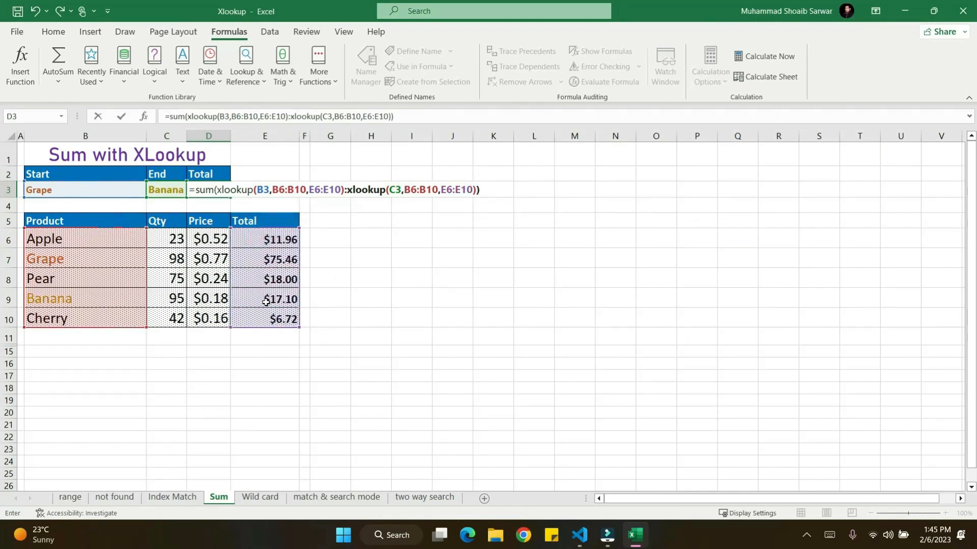
{"action": "key", "text": "Return"}
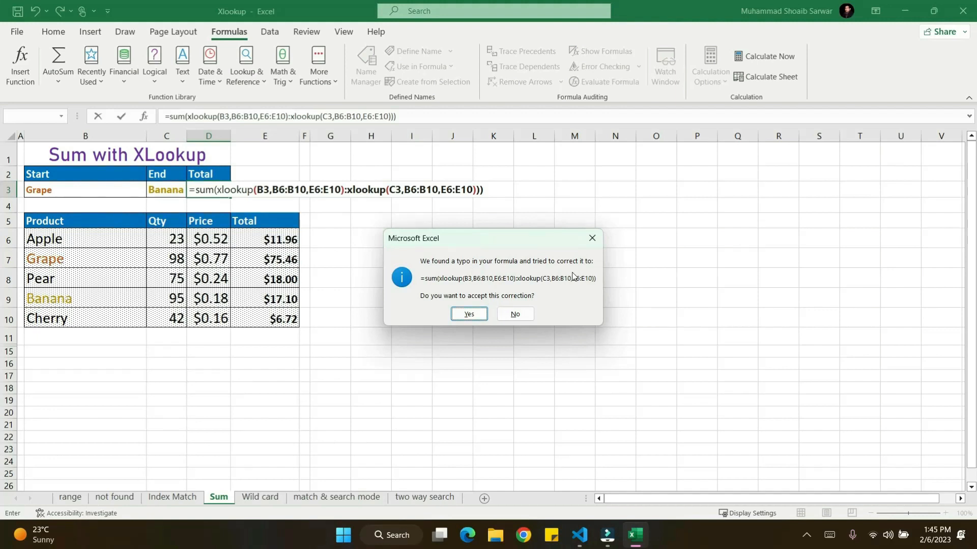
{"action": "left_click", "coordinate": [468, 315]}
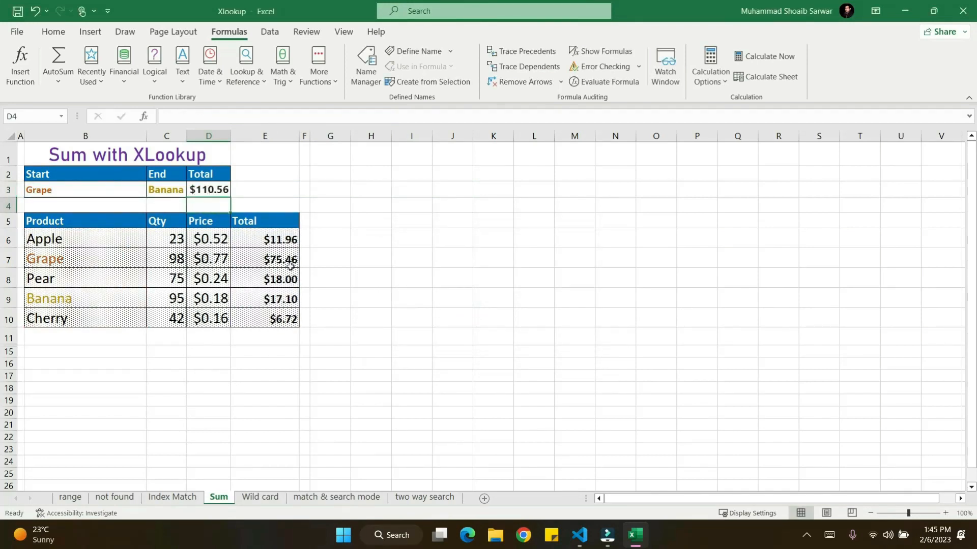
Step: Check the sum of the Grape to Banana totals by selecting E7:E9 on the Sum sheet
{"action": "left_click_drag", "start_coordinate": [287, 258], "coordinate": [287, 290]}
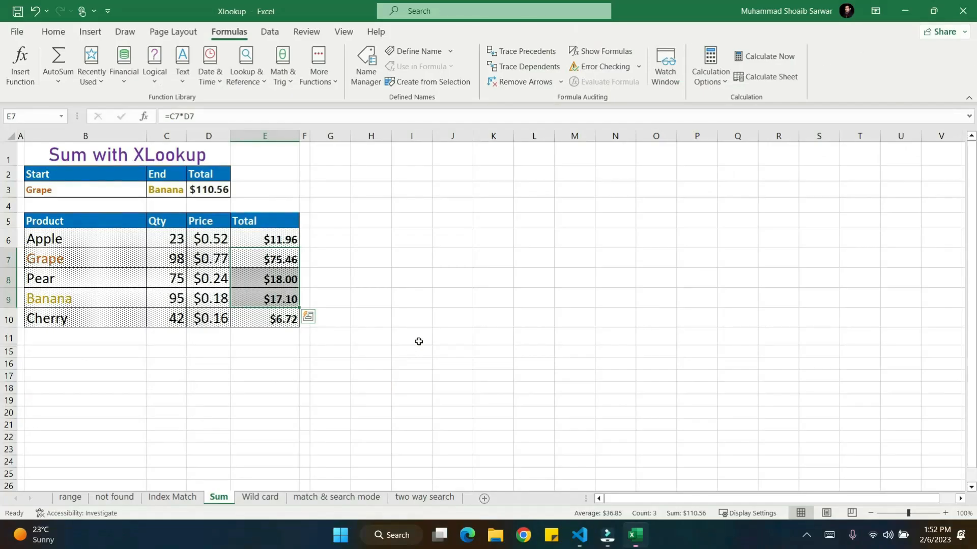
Step: On the Wild card sheet, begin an XLOOKUP formula in D6 with D5&"*" as the lookup value
{"action": "left_click", "coordinate": [260, 499]}
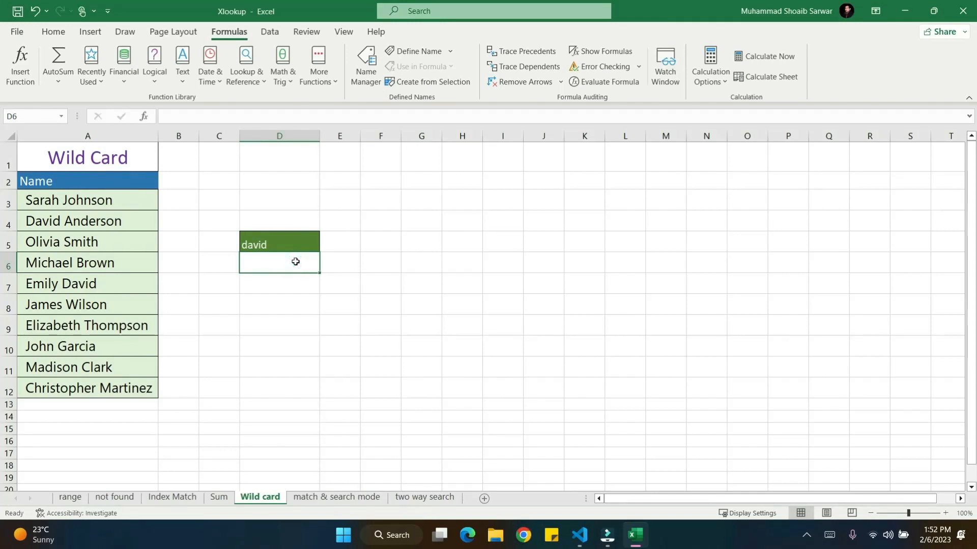
{"action": "type", "text": "="}
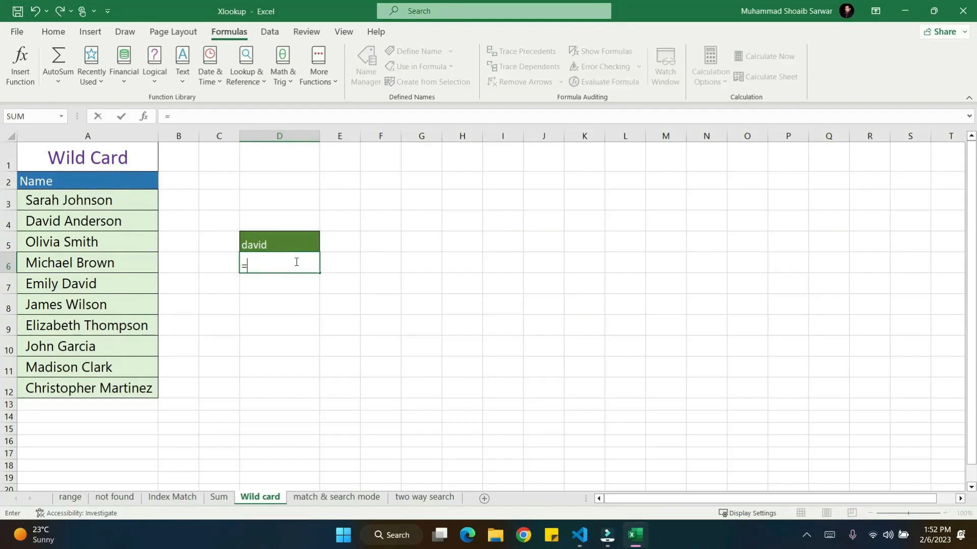
{"action": "type", "text": "xlookup"}
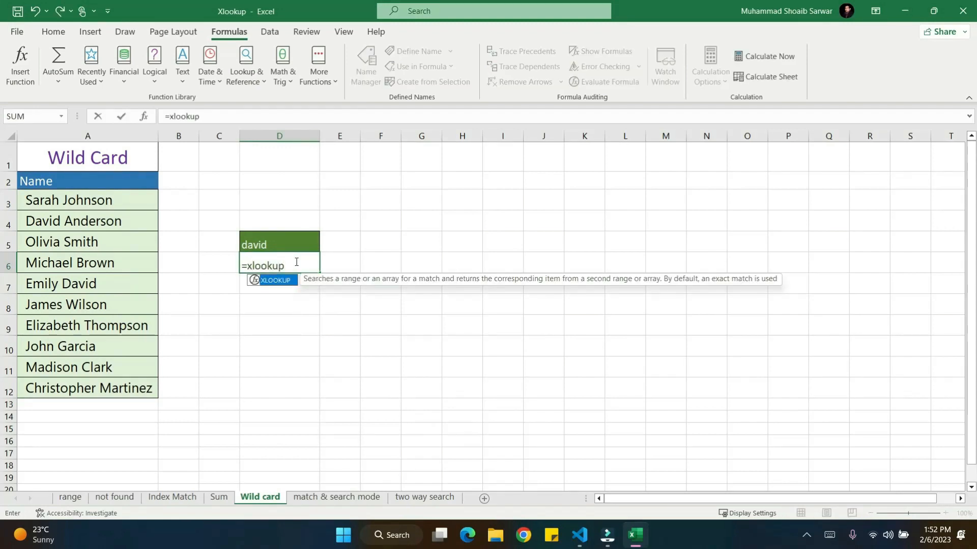
{"action": "type", "text": "("}
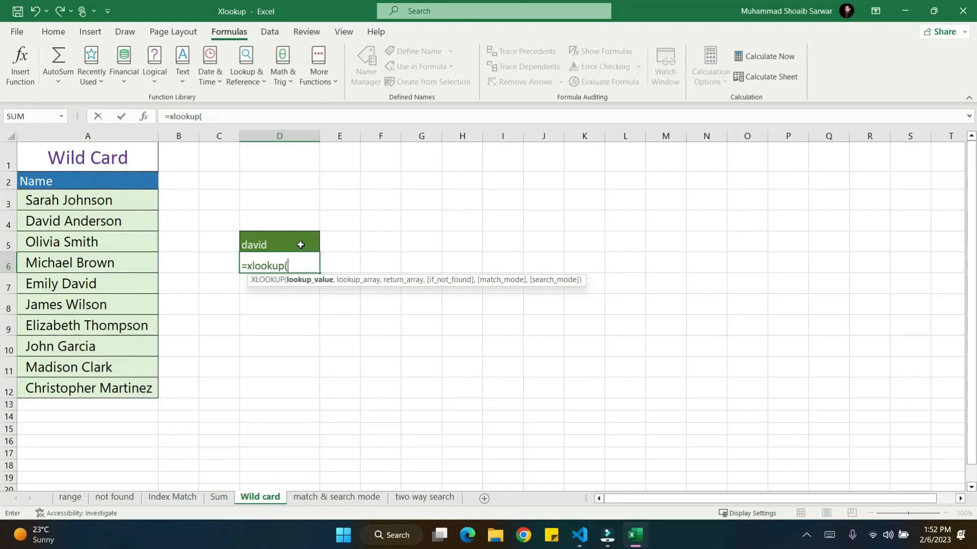
{"action": "left_click", "coordinate": [298, 244]}
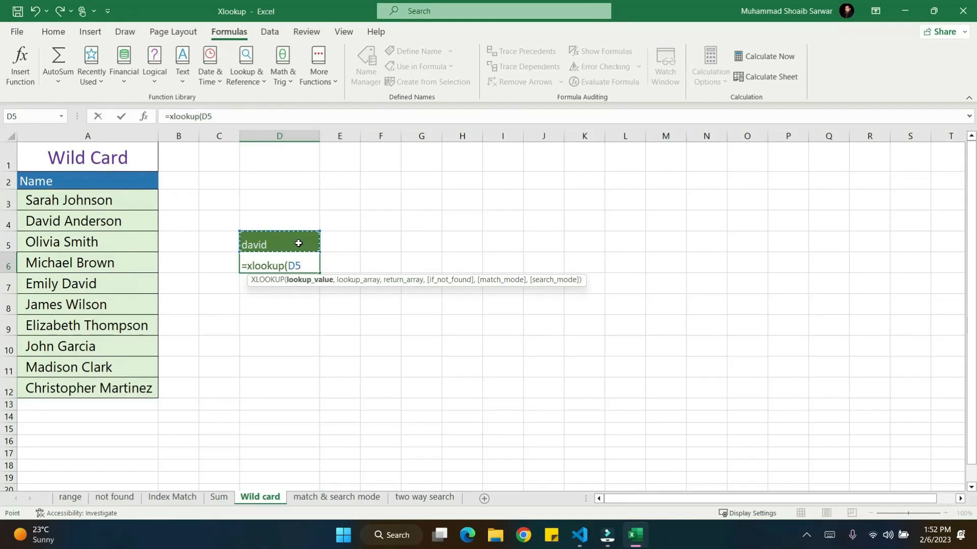
{"action": "type", "text": "&\"*\""}
{"action": "type", "text": ","}
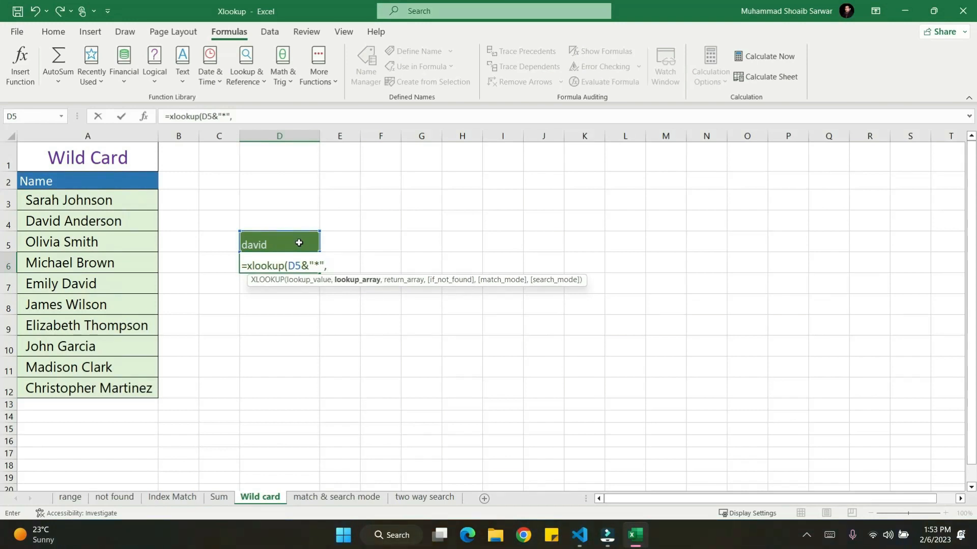
Step: Set both the lookup array and the return array of the D6 formula to A3:A12
{"action": "left_click_drag", "start_coordinate": [96, 201], "coordinate": [97, 389]}
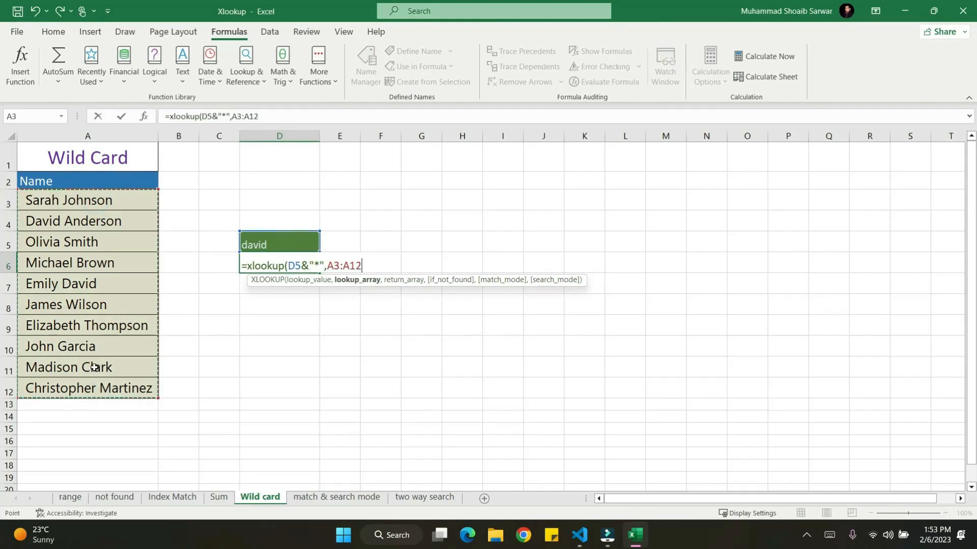
{"action": "type", "text": ","}
{"action": "left_click_drag", "start_coordinate": [100, 200], "coordinate": [103, 385]}
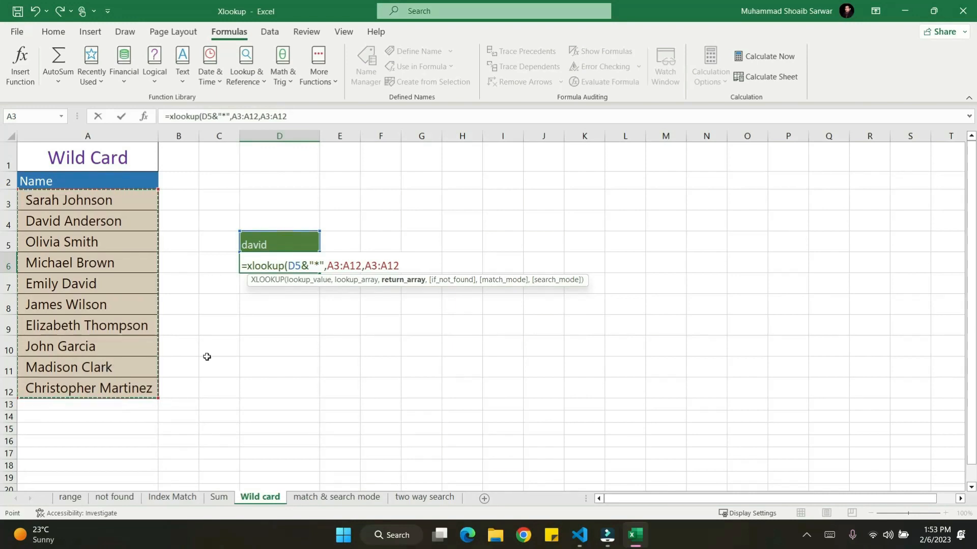
{"action": "type", "text": ","}
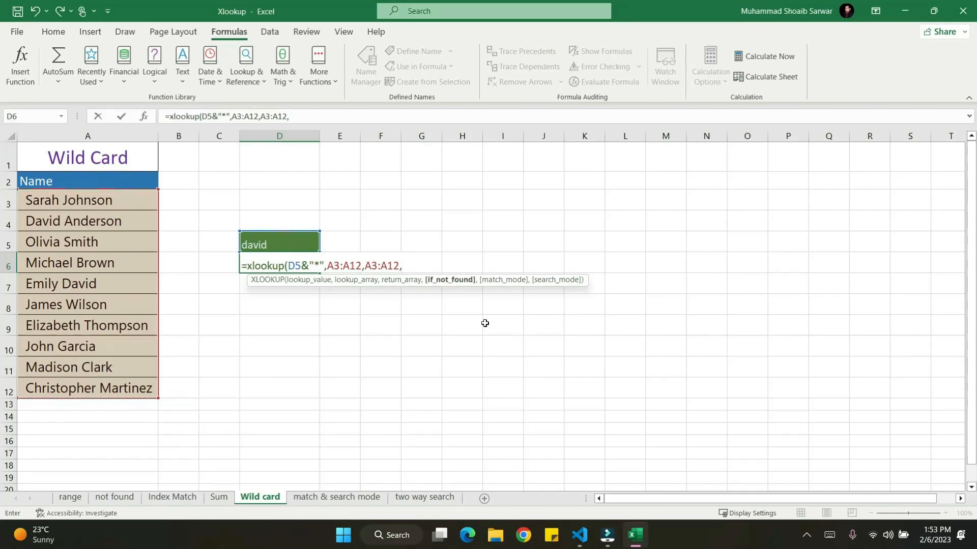
Step: Leave the if-not-found argument empty, set the match mode to 2 (wildcard character match), and enter the D6 formula
{"action": "type", "text": ",0"}
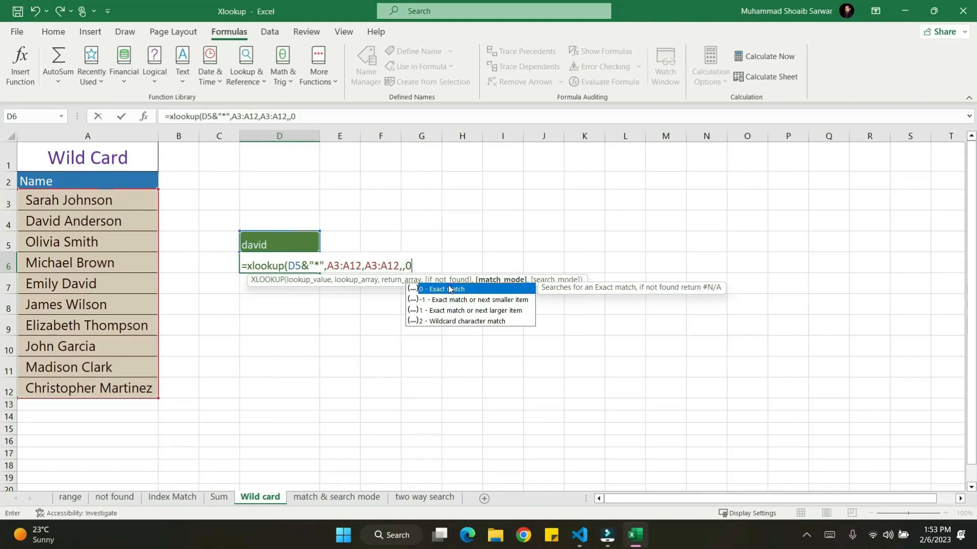
{"action": "double_click", "coordinate": [444, 321]}
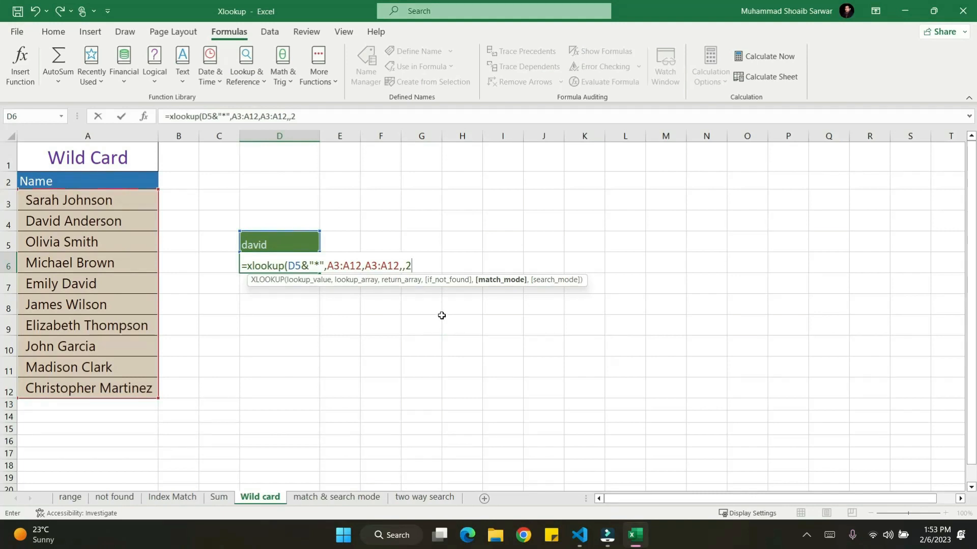
{"action": "type", "text": ","}
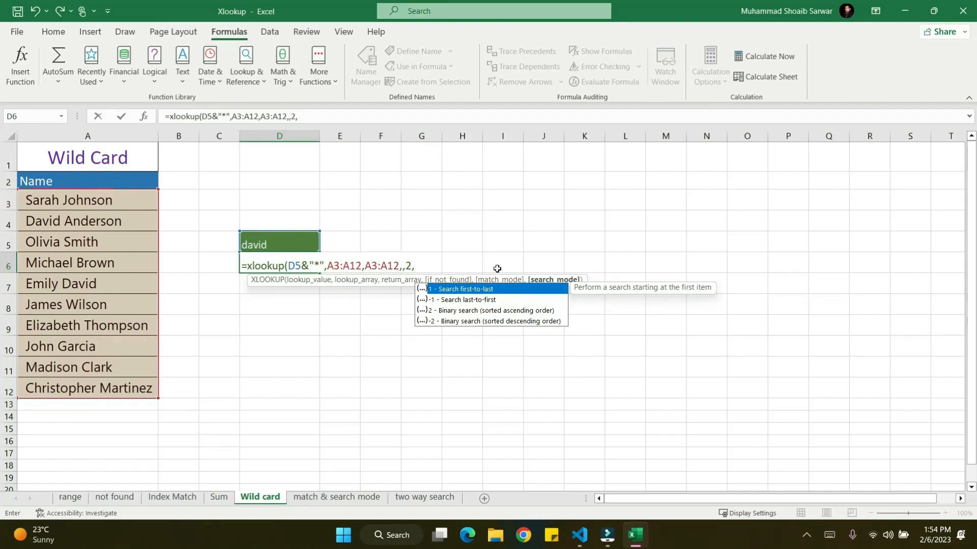
{"action": "key", "text": "BackSpace"}
{"action": "type", "text": ")"}
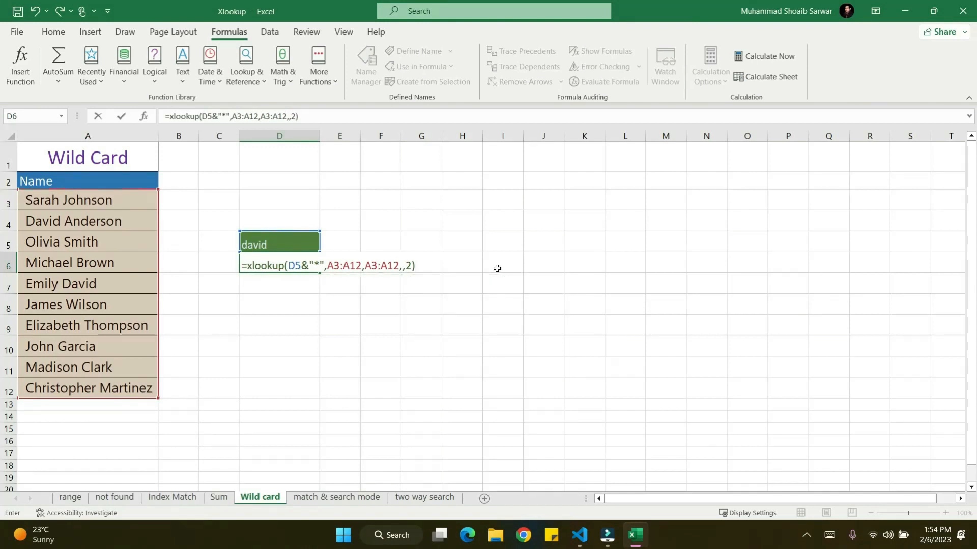
{"action": "key", "text": "Return"}
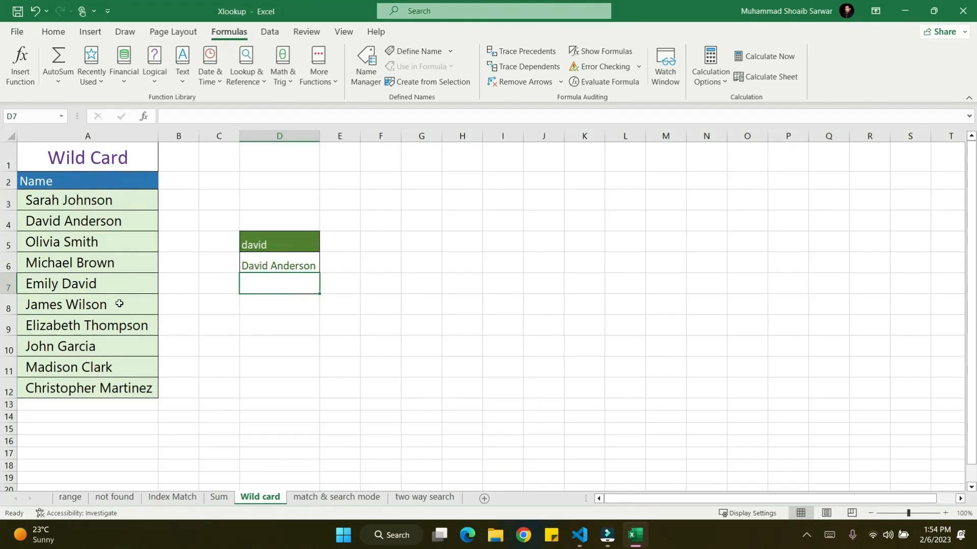
Step: Begin a second XLOOKUP formula in D7 with "*"&D5 as the lookup value
{"action": "left_click", "coordinate": [305, 287]}
{"action": "type", "text": "="}
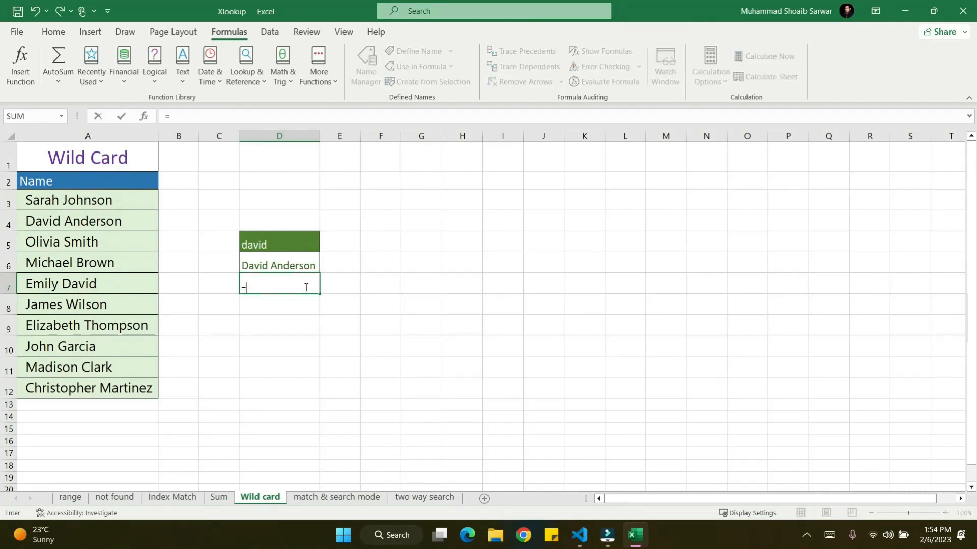
{"action": "type", "text": "xlo"}
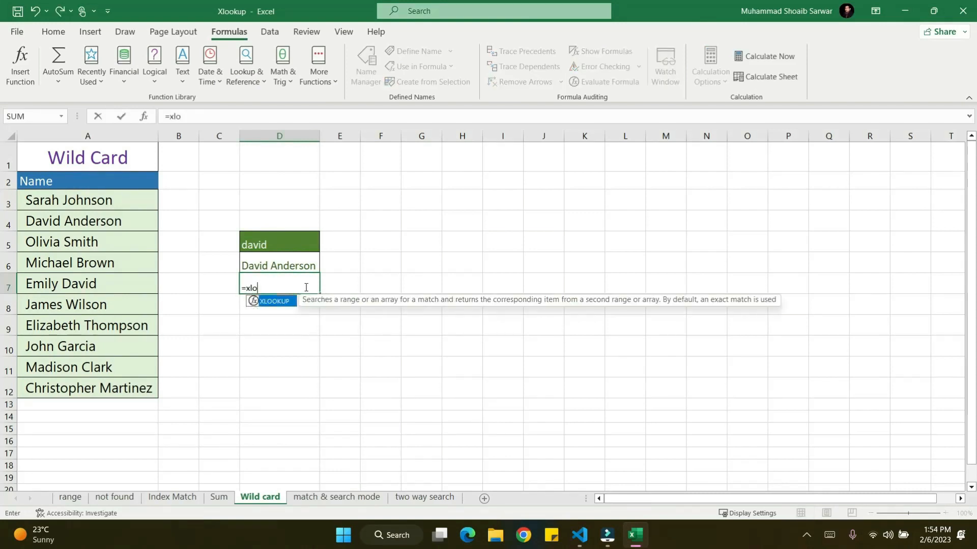
{"action": "type", "text": "okup(\"*"}
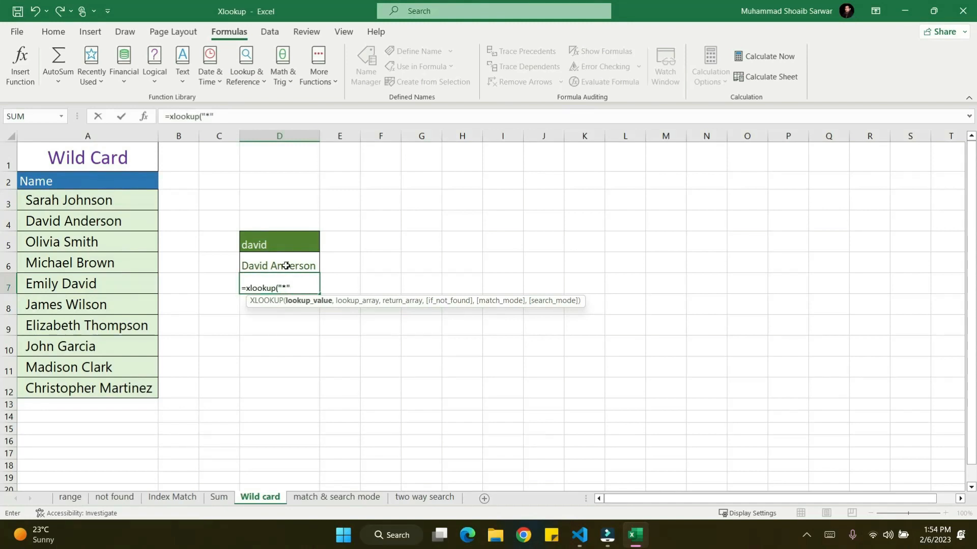
{"action": "type", "text": "&"}
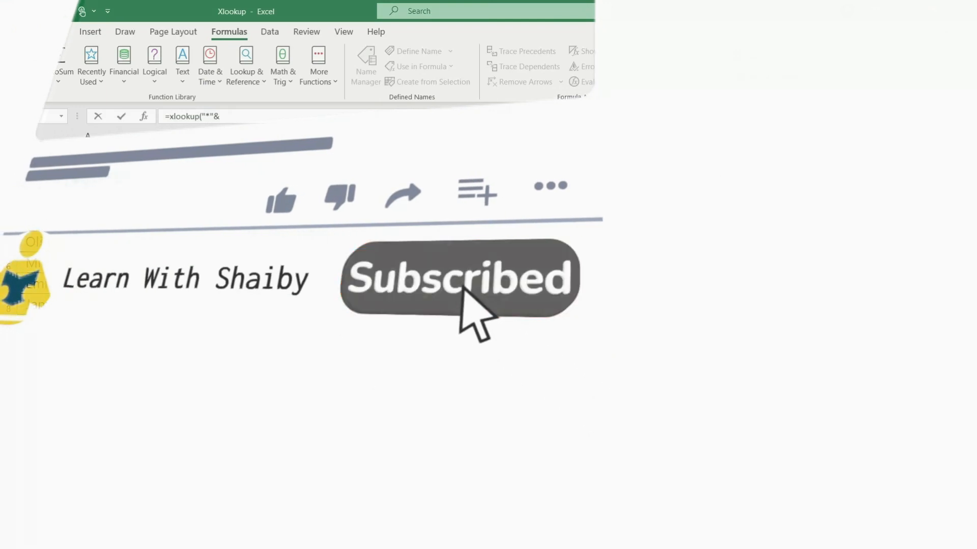
{"action": "left_click", "coordinate": [279, 241]}
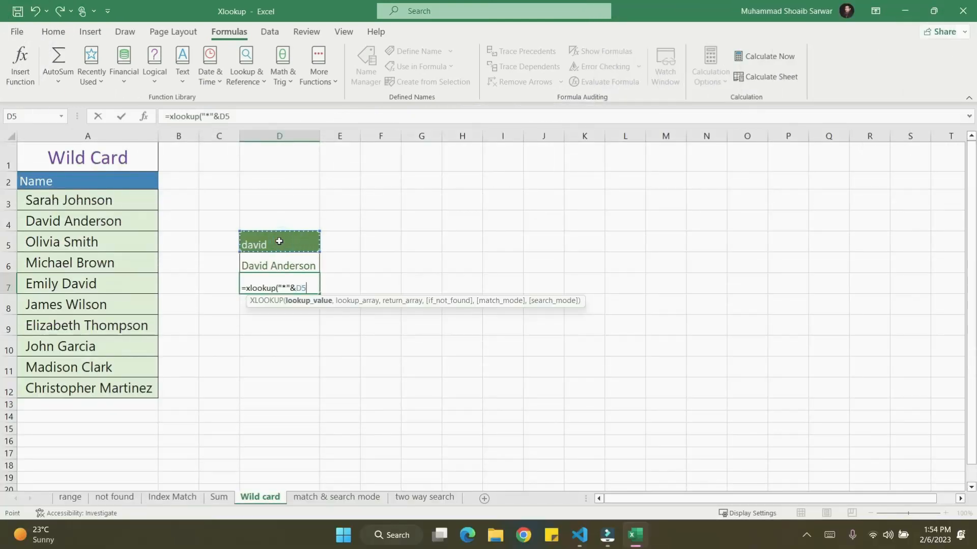
{"action": "type", "text": ","}
Step: Complete the D7 formula with A3:A12 as lookup and return arrays and wildcard match mode 2, leaving if-not-found empty
{"action": "left_click_drag", "start_coordinate": [105, 200], "coordinate": [114, 372]}
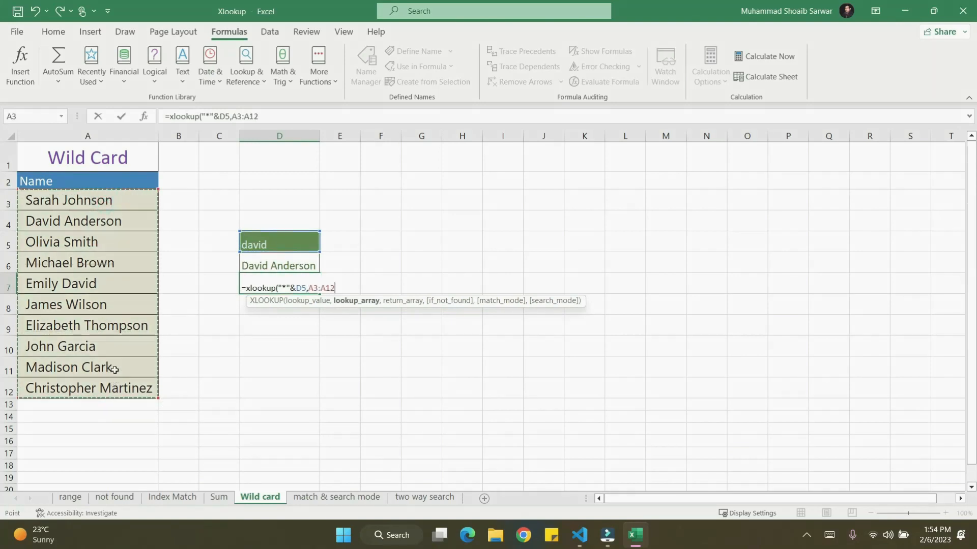
{"action": "type", "text": ","}
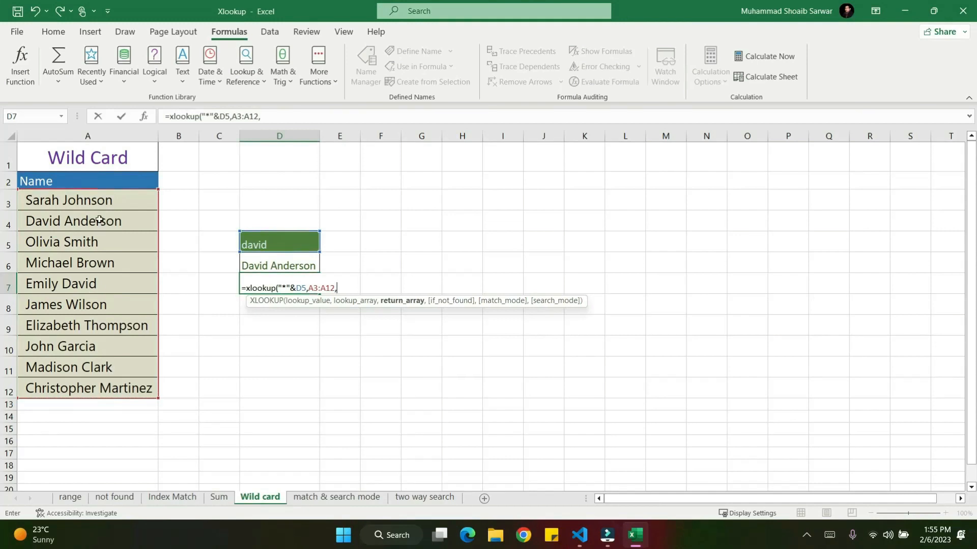
{"action": "left_click_drag", "start_coordinate": [103, 200], "coordinate": [122, 383]}
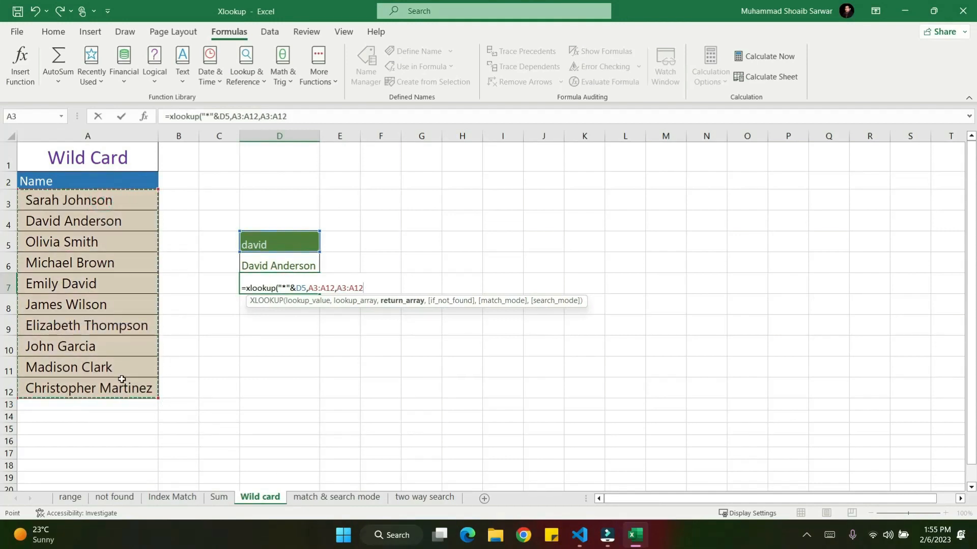
{"action": "type", "text": ","}
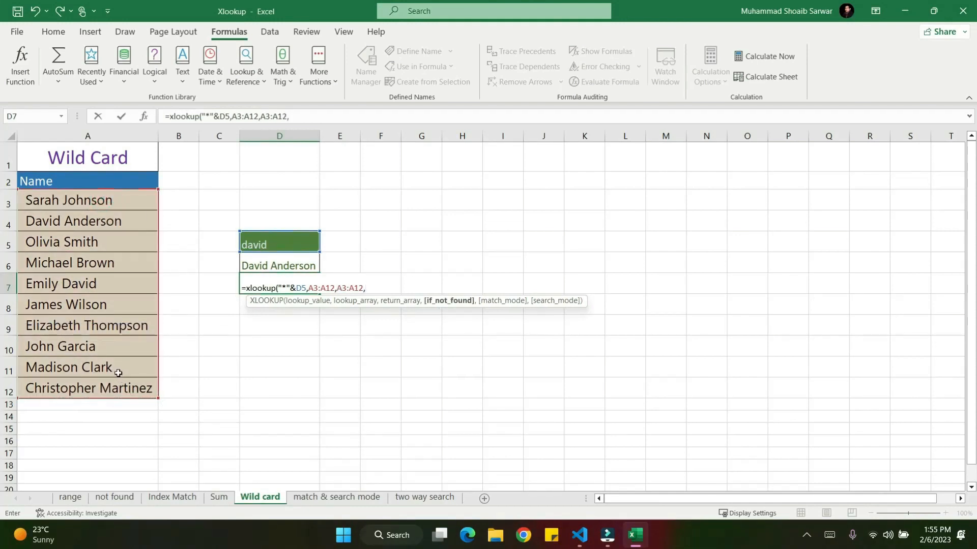
{"action": "type", "text": ","}
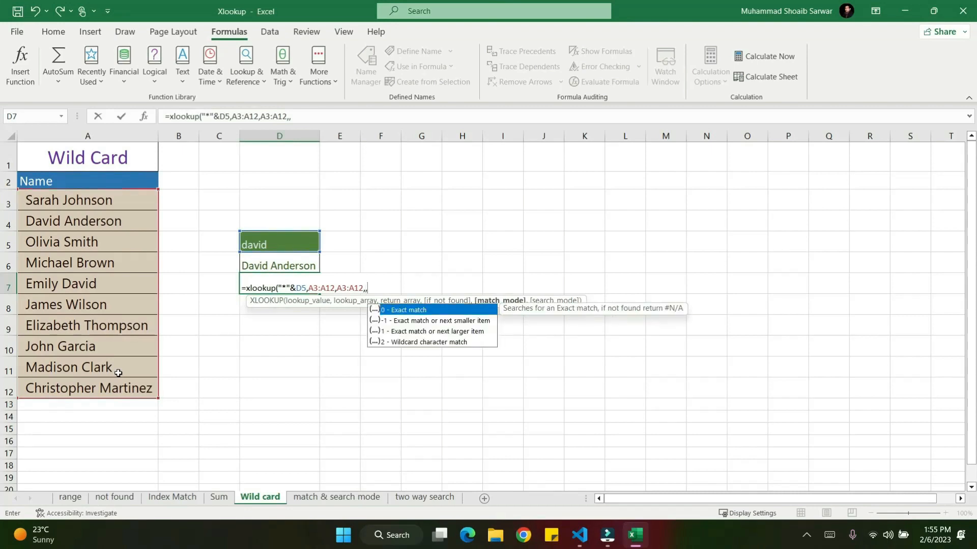
{"action": "double_click", "coordinate": [412, 342]}
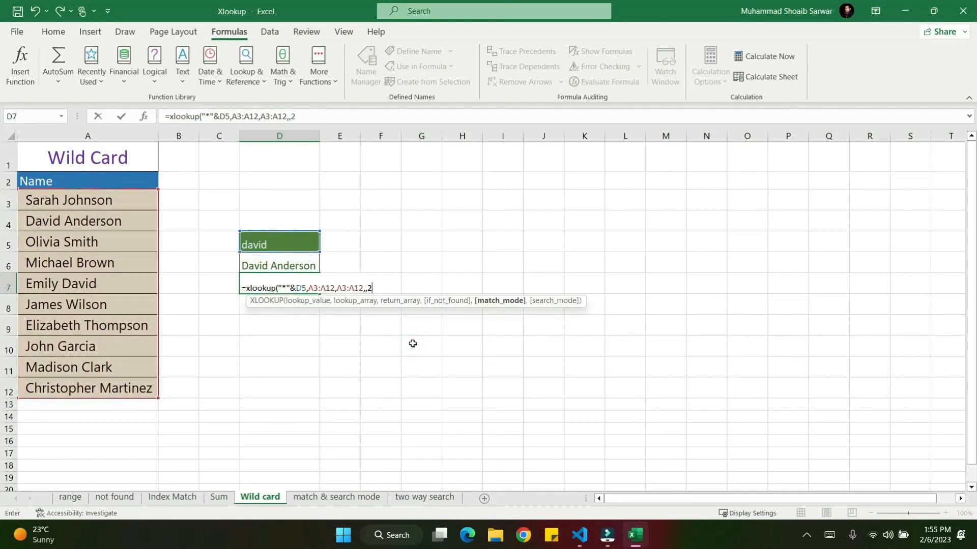
{"action": "key", "text": "Return"}
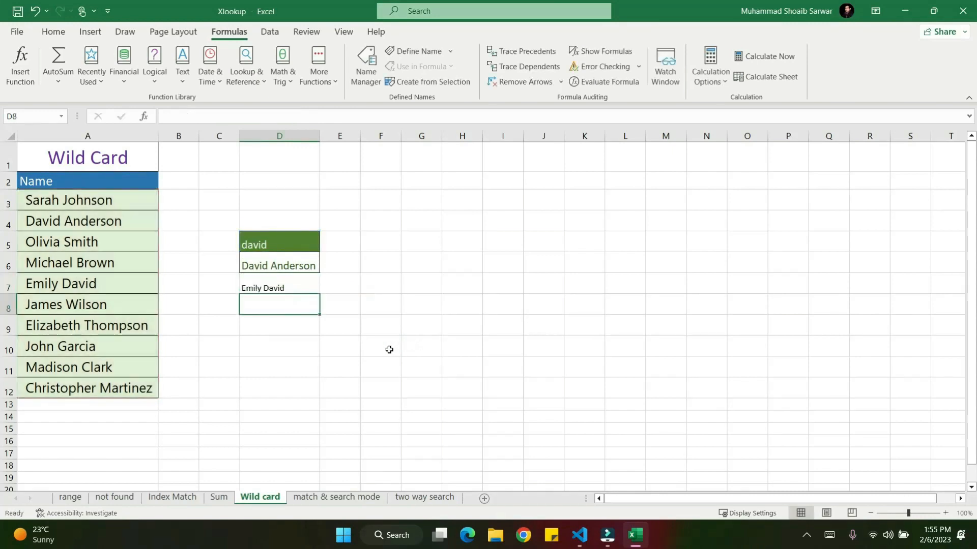
{"action": "left_click", "coordinate": [273, 289]}
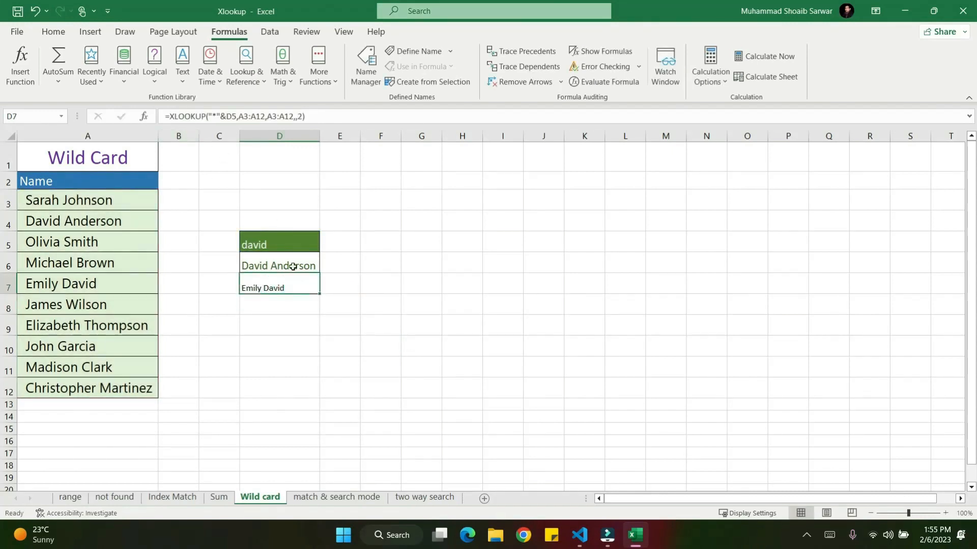
{"action": "left_click", "coordinate": [53, 32]}
{"action": "left_click", "coordinate": [68, 82]}
{"action": "left_click", "coordinate": [290, 284]}
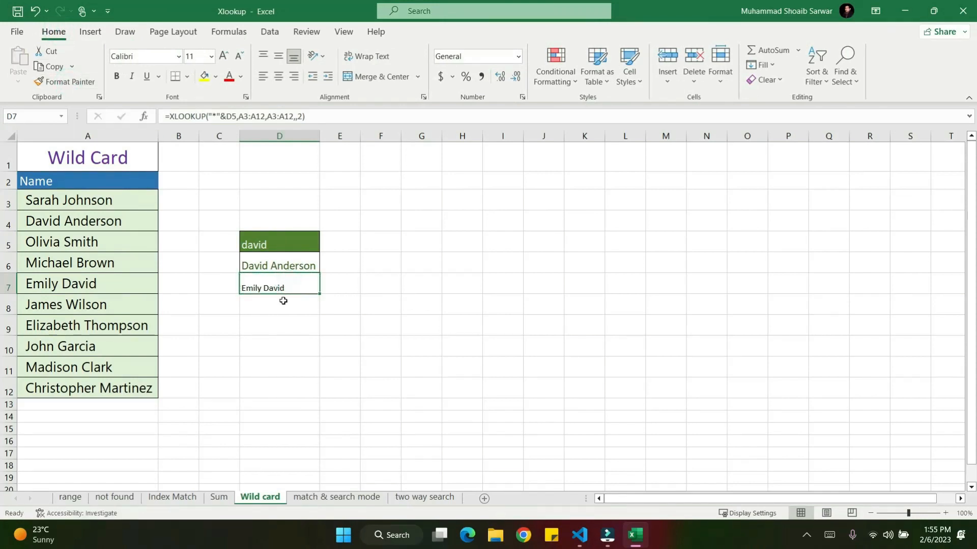
Step: Copy the formatting of cell D6 to cell D7 with Format Painter
{"action": "left_click", "coordinate": [261, 264]}
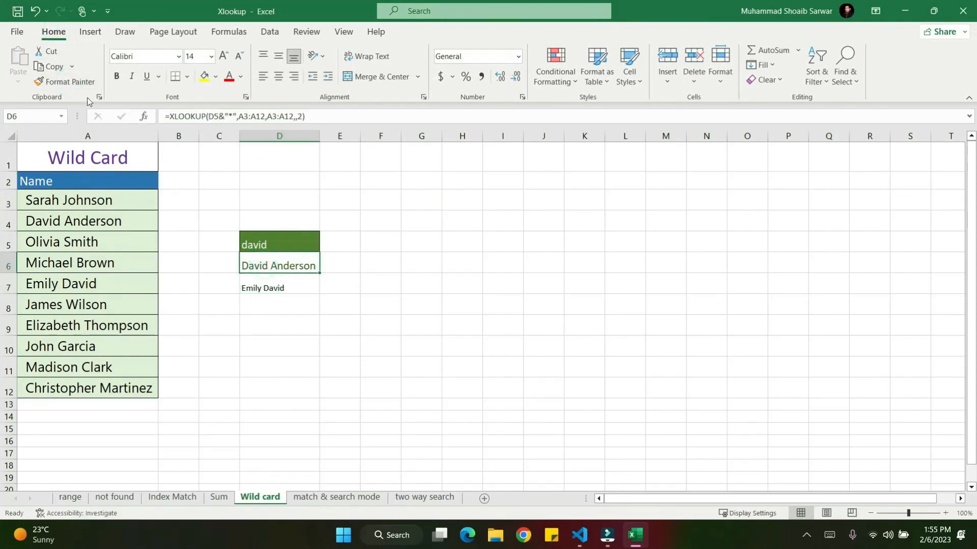
{"action": "left_click", "coordinate": [76, 81]}
{"action": "left_click", "coordinate": [270, 284]}
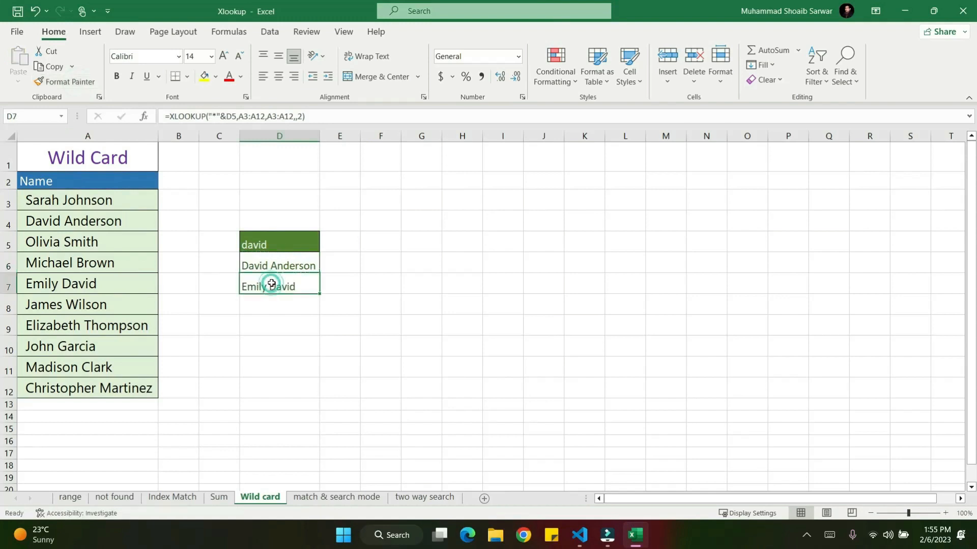
{"action": "left_click", "coordinate": [304, 327]}
Step: Compare the wildcard placement in the XLOOKUP formulas of D6 and D7
{"action": "left_click", "coordinate": [296, 265]}
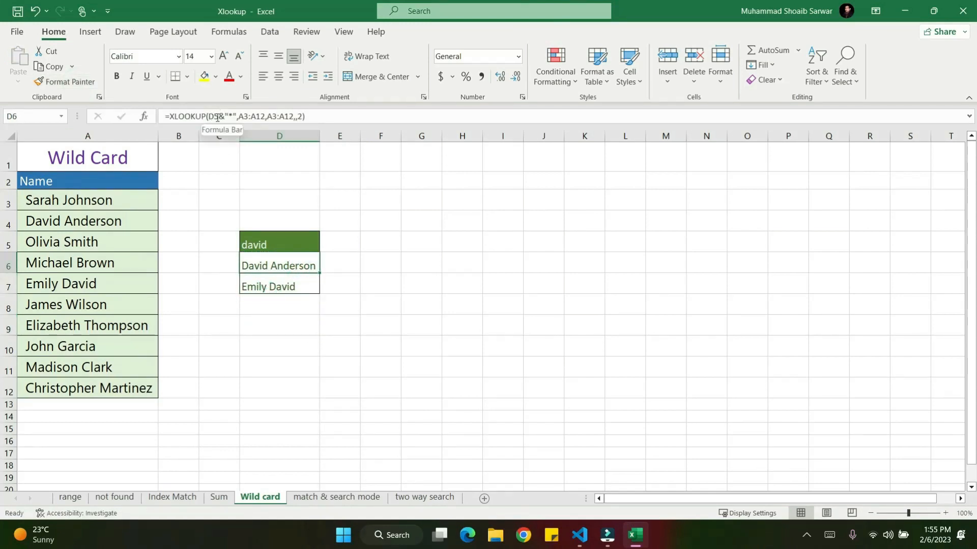
{"action": "left_click", "coordinate": [266, 290]}
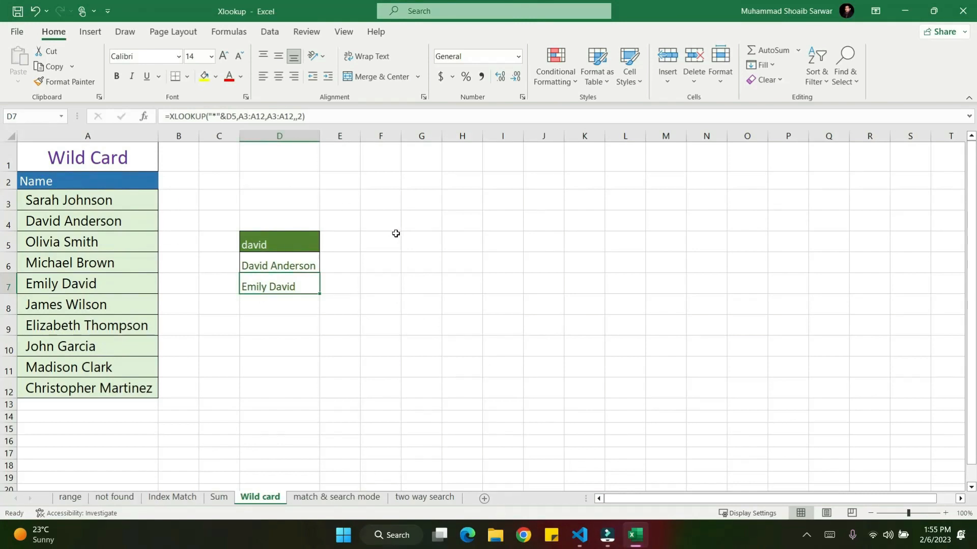
{"action": "left_click", "coordinate": [612, 542]}
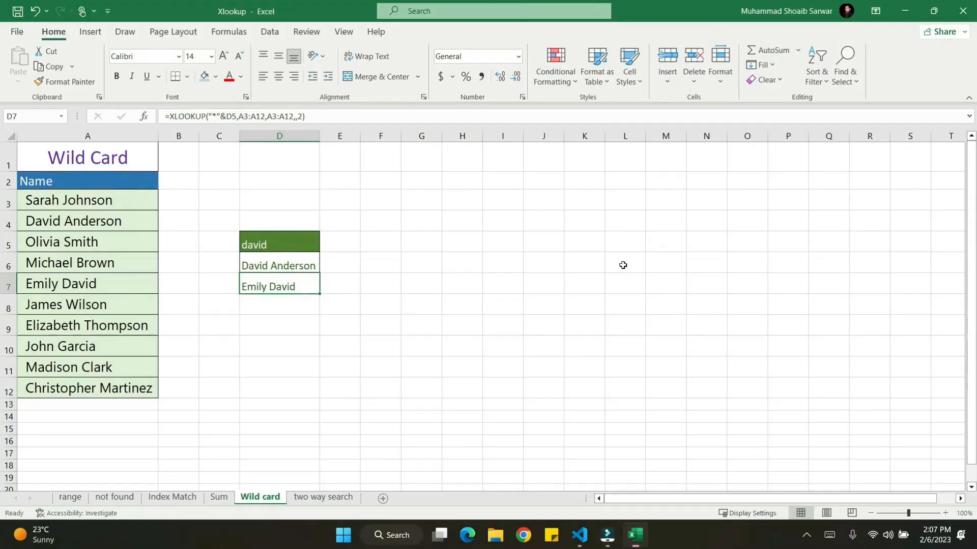
Step: Open the two way search sheet
{"action": "left_click", "coordinate": [315, 497]}
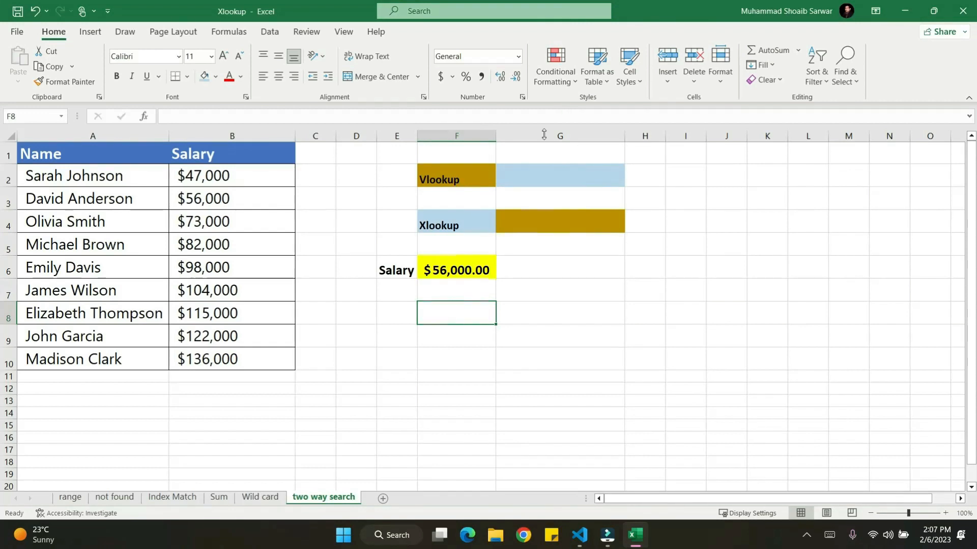
Step: Start an XLOOKUP formula in G4 with F6 as lookup value, B2:B10 as lookup array and A2:A10 as return array
{"action": "left_click", "coordinate": [524, 220]}
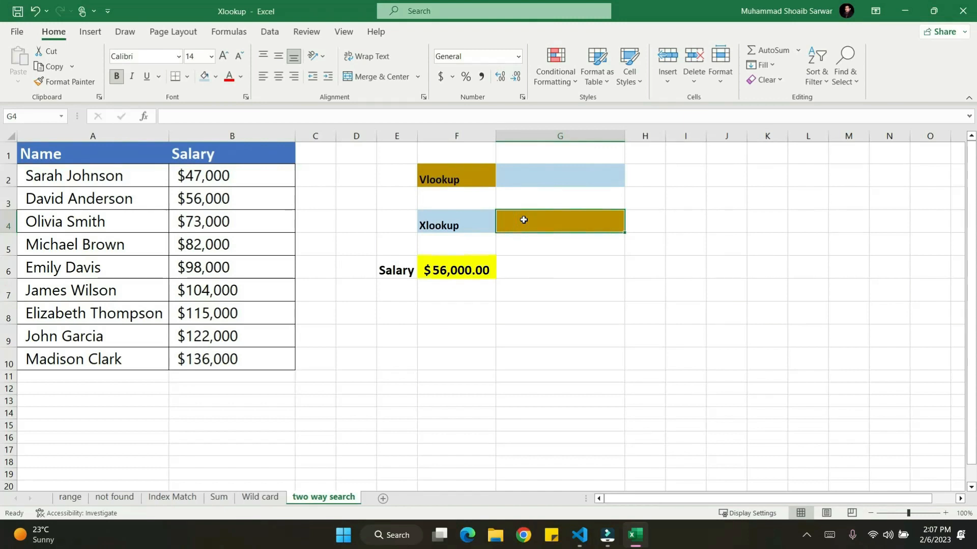
{"action": "type", "text": "=xl"}
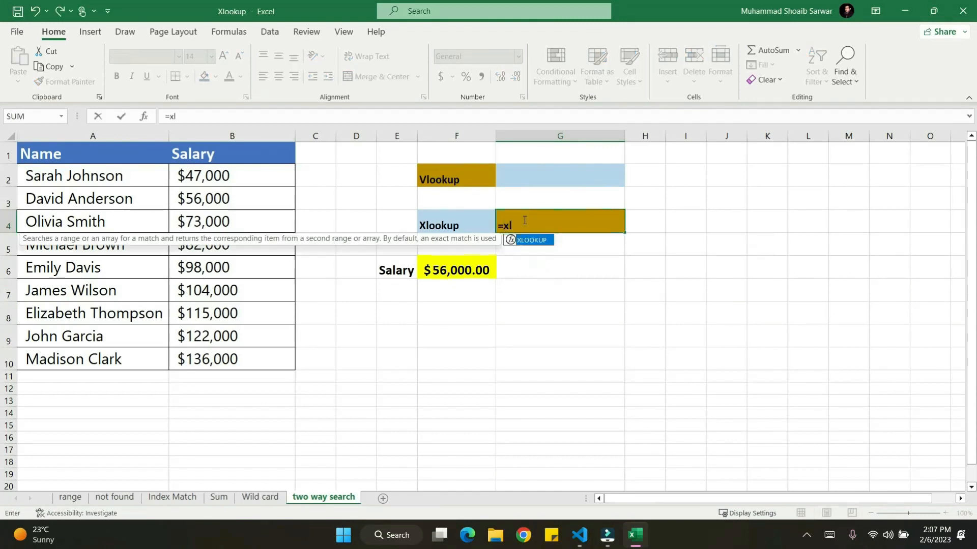
{"action": "type", "text": "ookup("}
{"action": "left_click", "coordinate": [451, 269]}
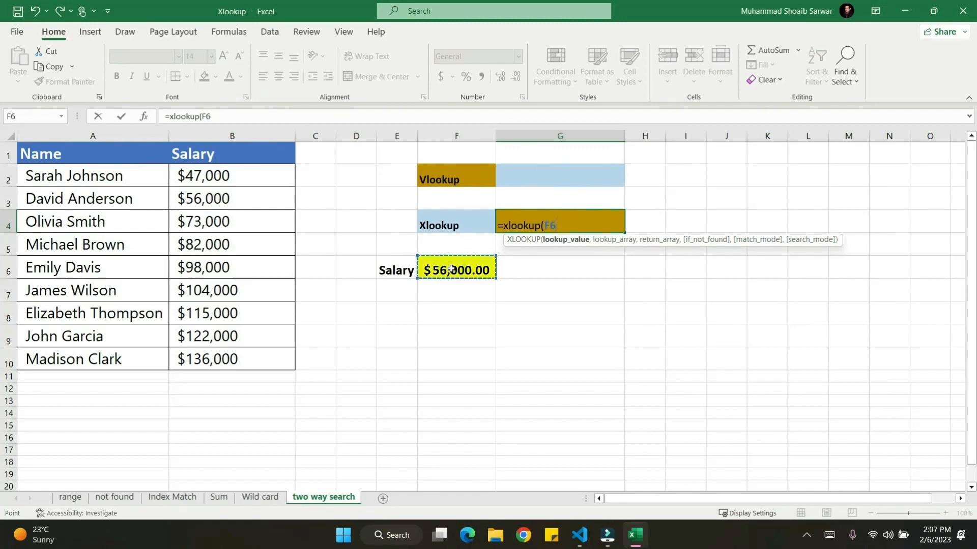
{"action": "type", "text": ","}
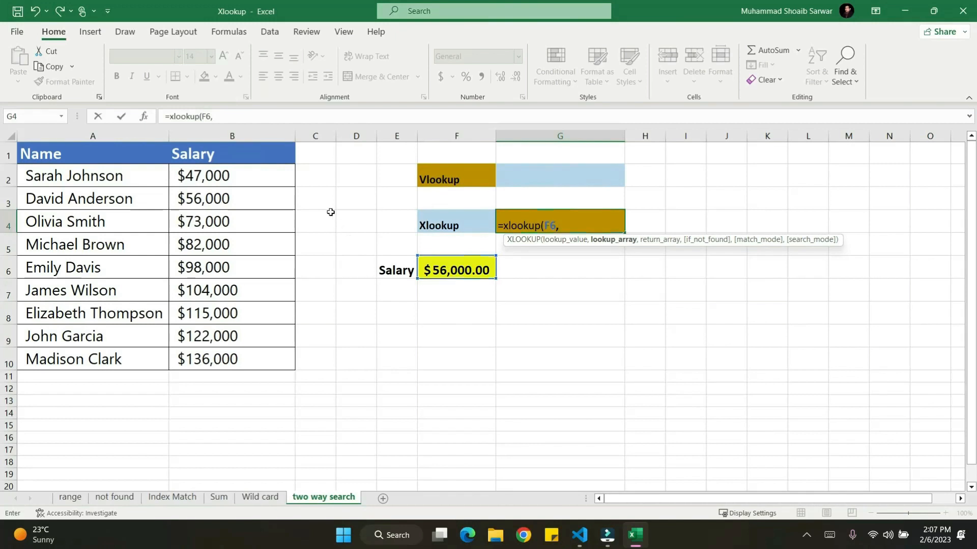
{"action": "left_click_drag", "start_coordinate": [258, 181], "coordinate": [257, 353]}
{"action": "type", "text": ","}
{"action": "left_click_drag", "start_coordinate": [97, 179], "coordinate": [117, 359]}
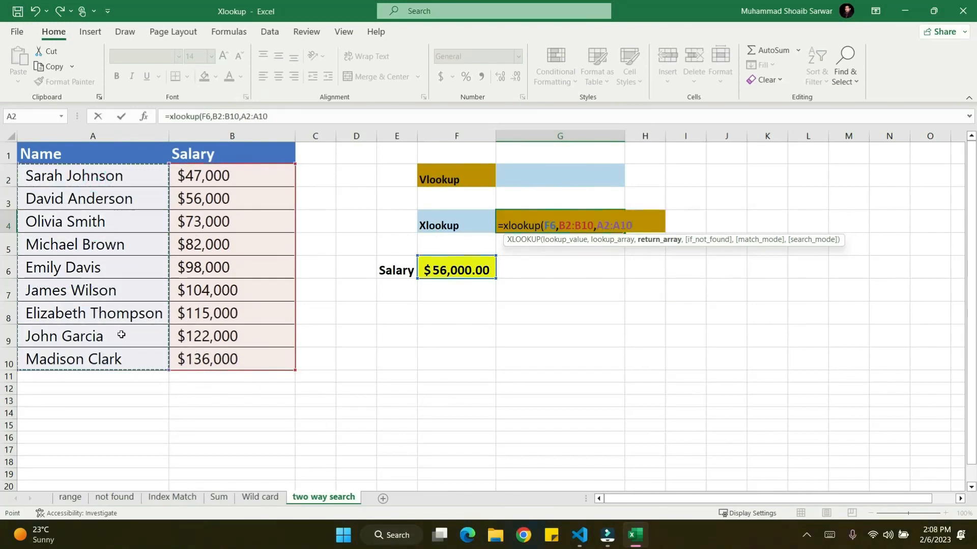
Step: Complete the G4 formula with an empty if-not-found argument, exact match mode 0 and first-to-last search mode 1
{"action": "type", "text": ","}
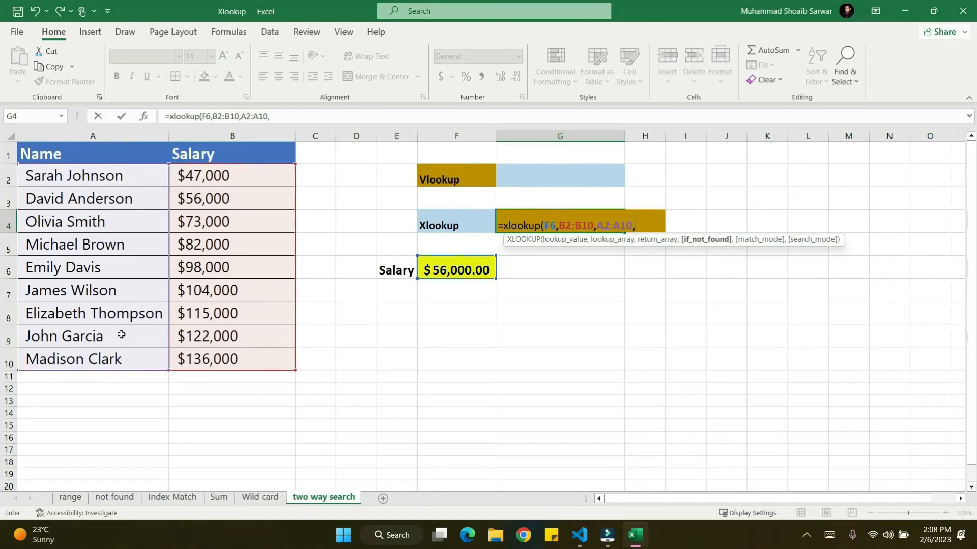
{"action": "type", "text": ","}
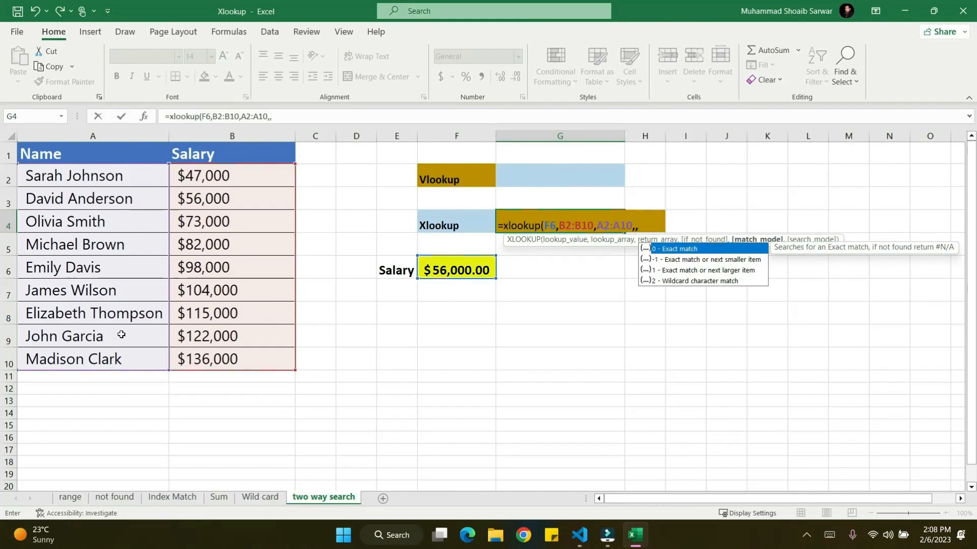
{"action": "type", "text": "0,"}
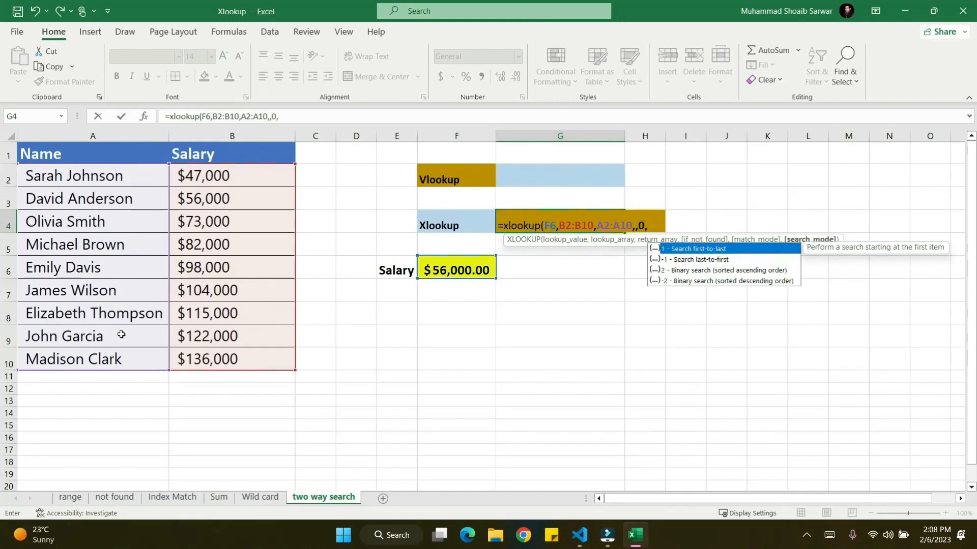
{"action": "type", "text": "1)"}
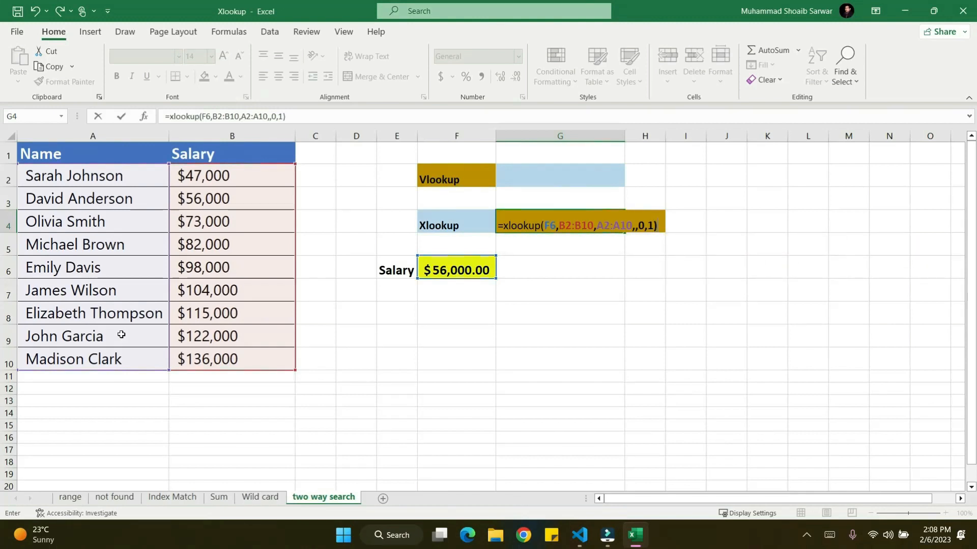
{"action": "key", "text": "Return"}
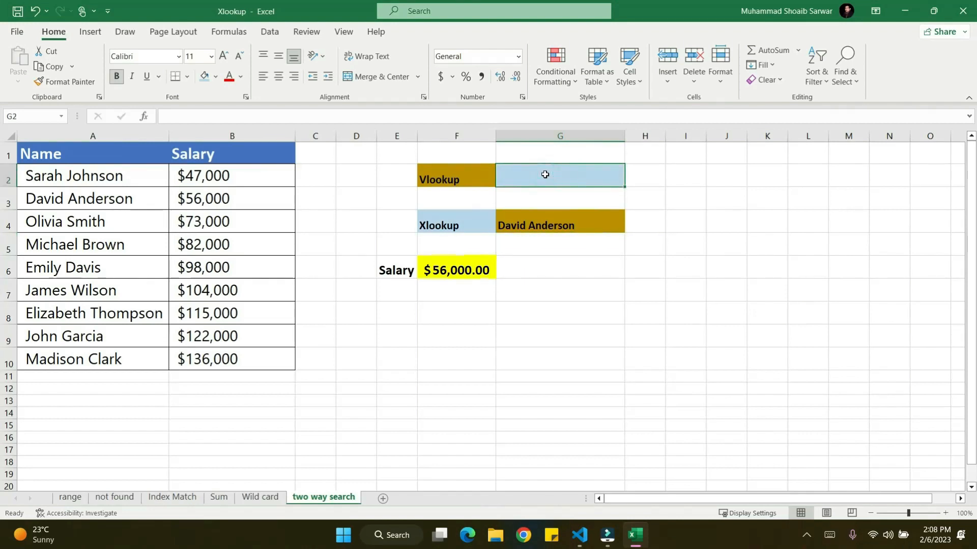
Step: Enter a VLOOKUP formula in G2 that looks up F6 in A2:B10 with column index 1 and range lookup 0
{"action": "type", "text": "="}
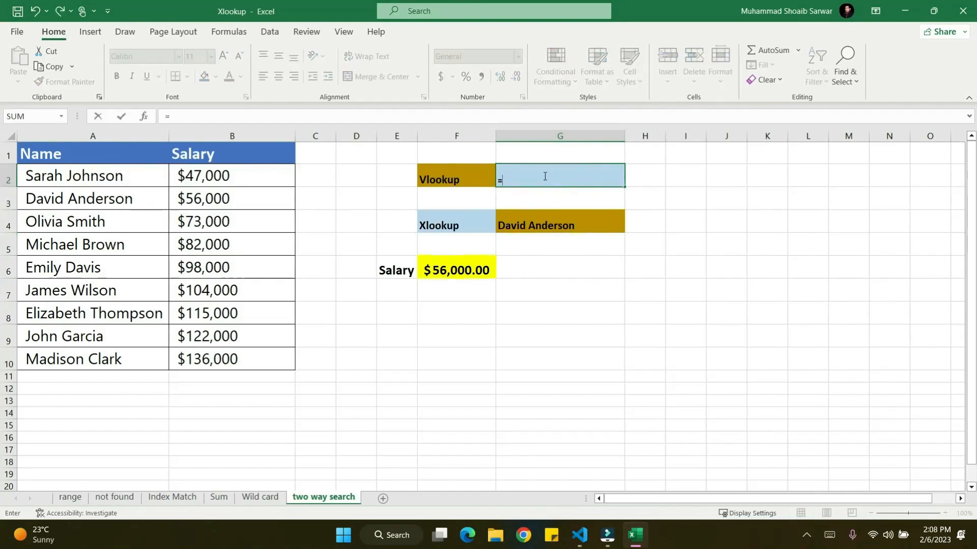
{"action": "type", "text": "vlookup"}
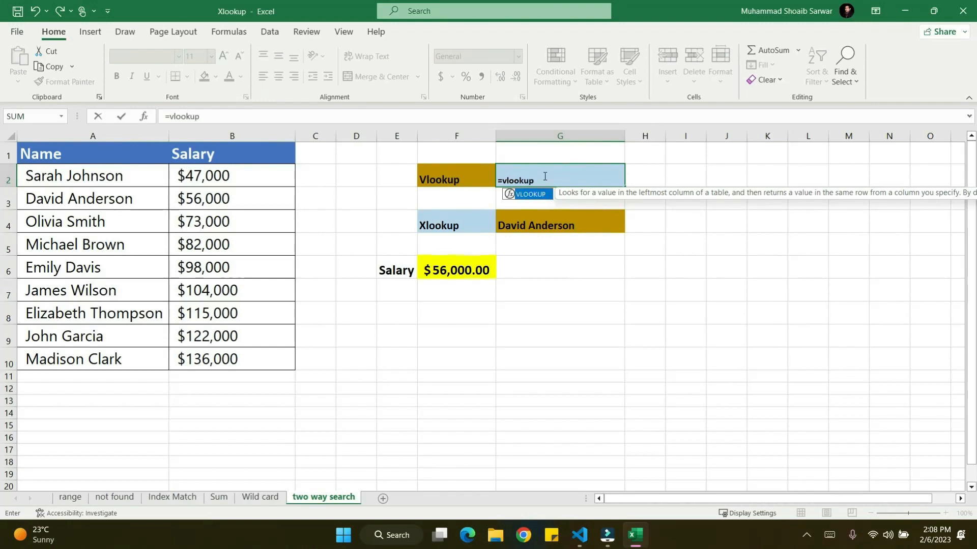
{"action": "type", "text": "("}
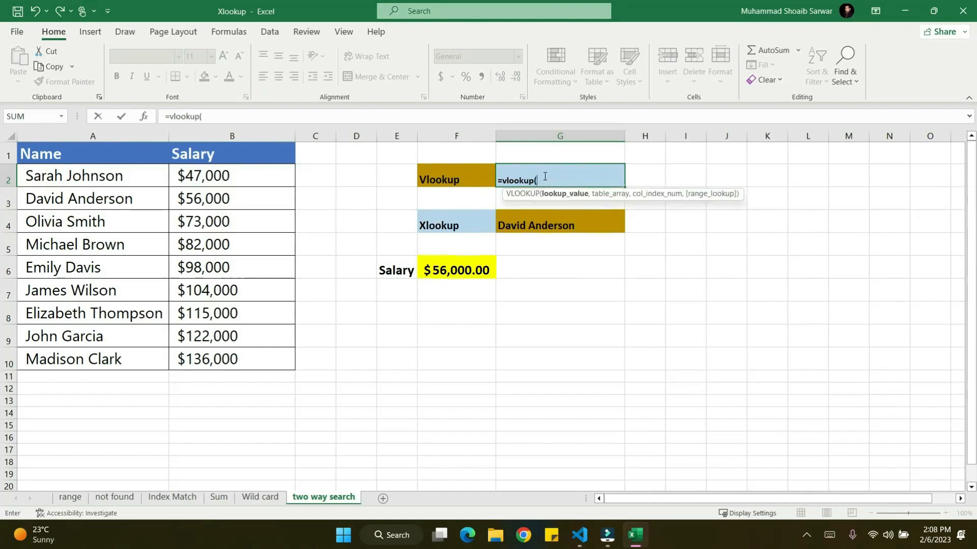
{"action": "left_click", "coordinate": [468, 270]}
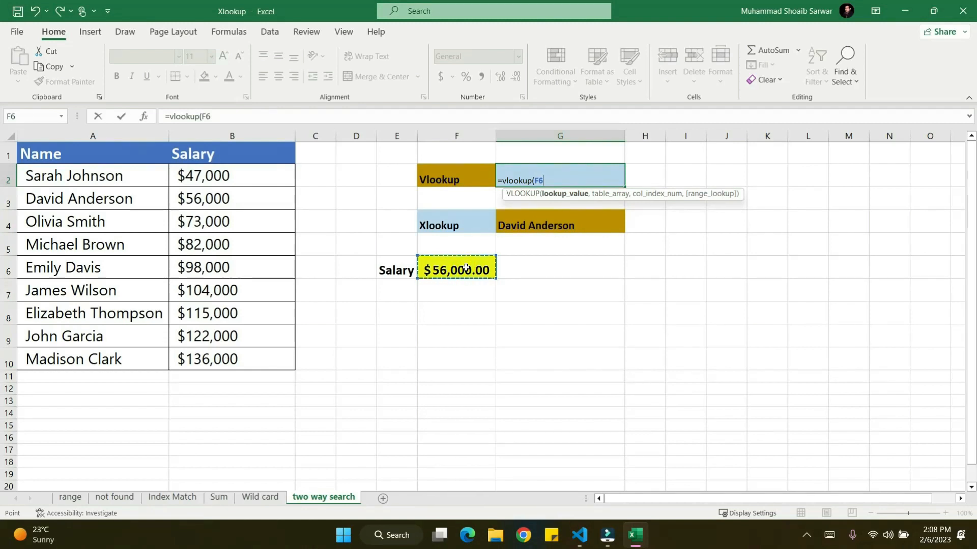
{"action": "type", "text": ","}
{"action": "left_click_drag", "start_coordinate": [136, 185], "coordinate": [255, 350]}
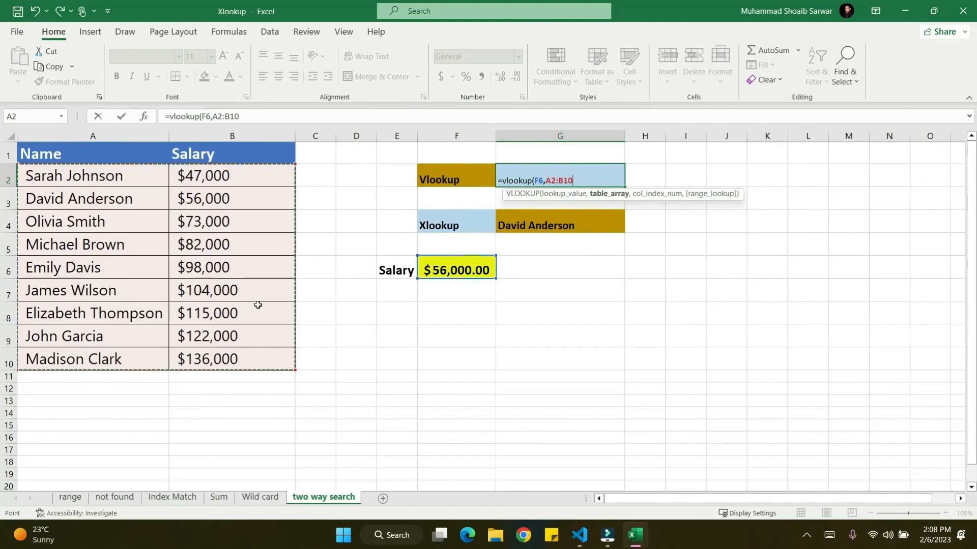
{"action": "type", "text": ","}
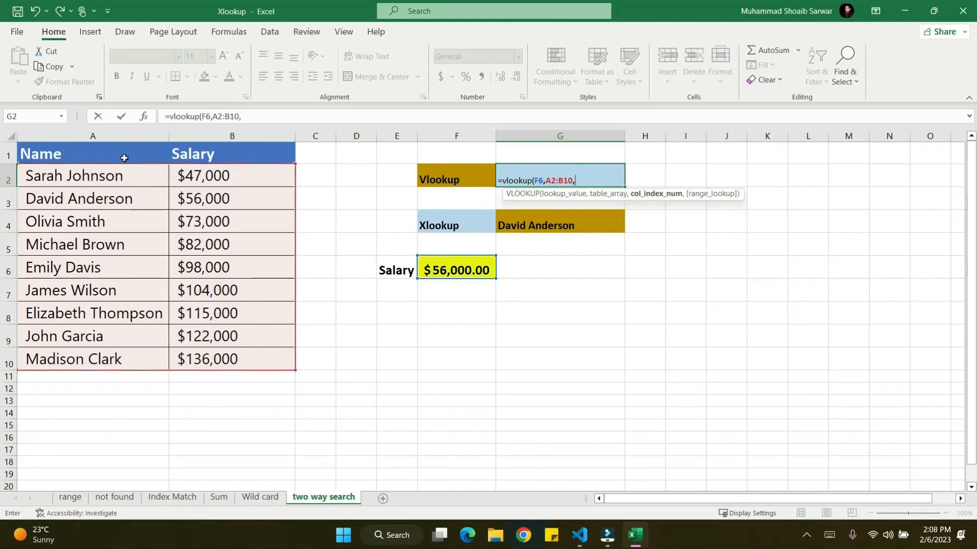
{"action": "type", "text": "1,0"}
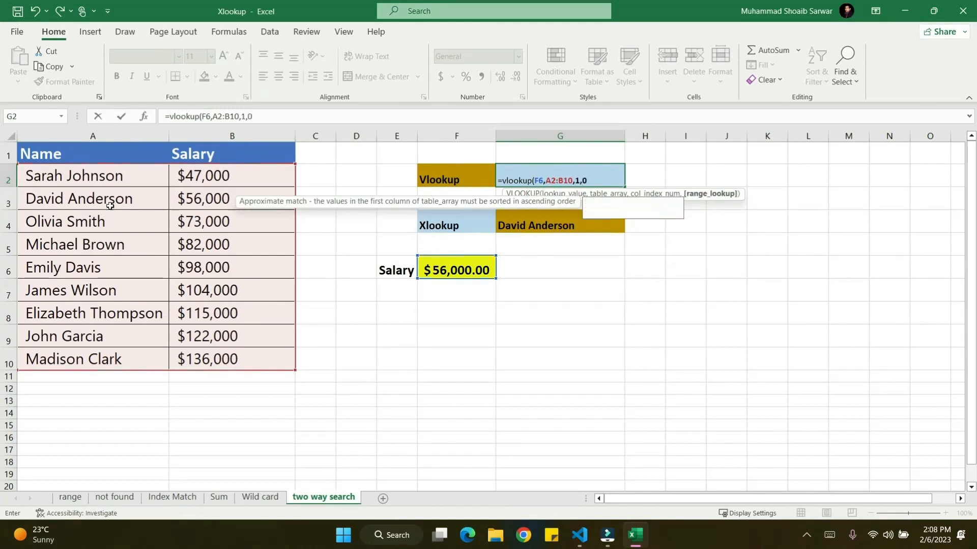
{"action": "key", "text": "Return"}
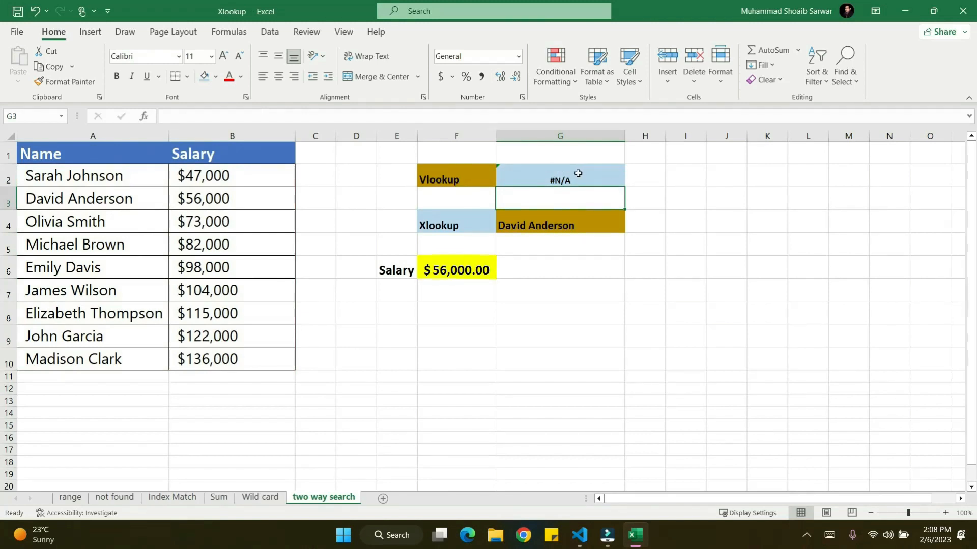
Step: Widen column H and enter a VLOOKUP in H2 that looks up G4 in A2:B10 with column index 2 and range lookup 0
{"action": "left_click_drag", "start_coordinate": [665, 138], "coordinate": [774, 137]}
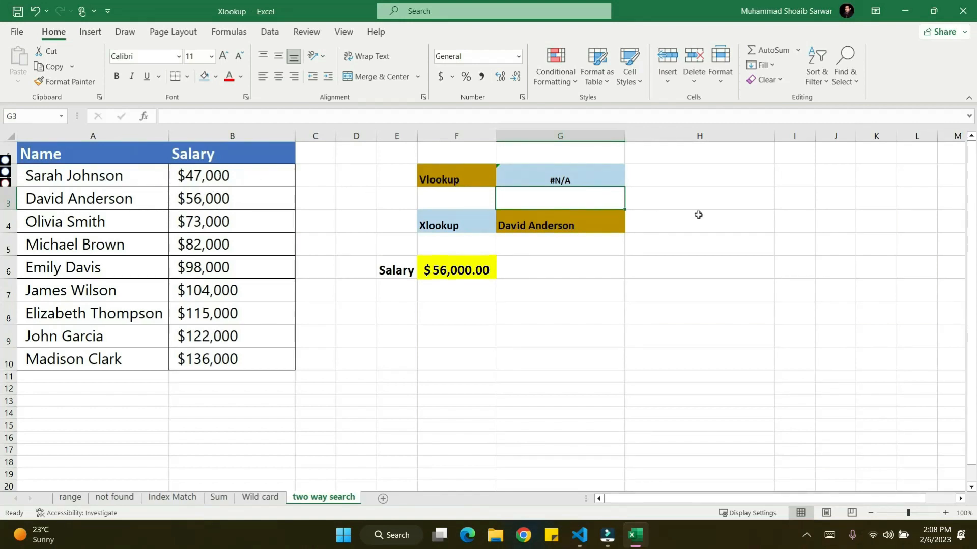
{"action": "left_click", "coordinate": [699, 179]}
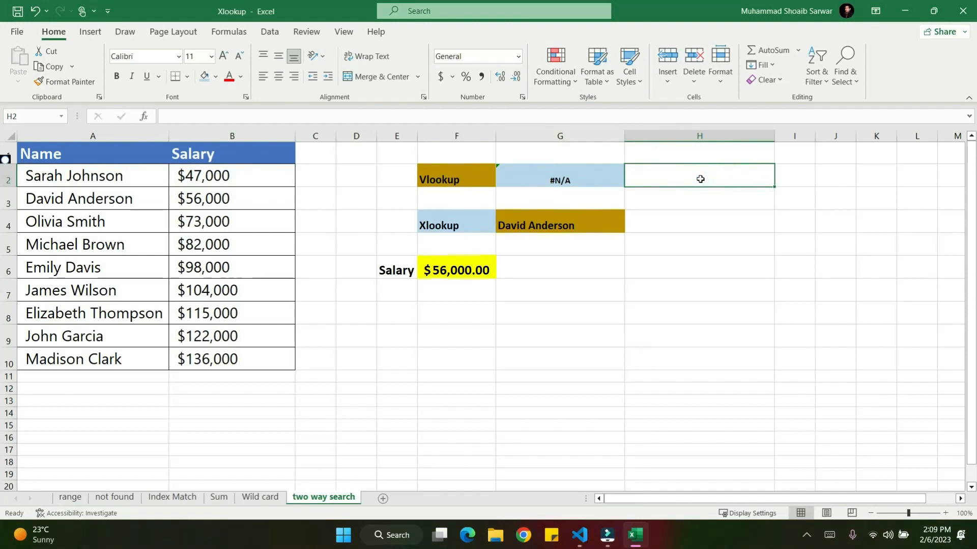
{"action": "type", "text": "=vlook"}
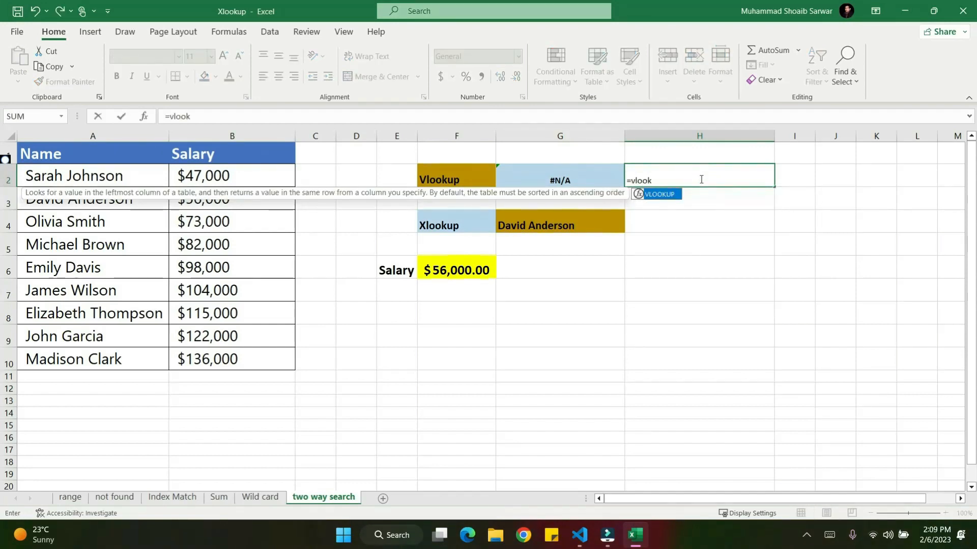
{"action": "type", "text": "up("}
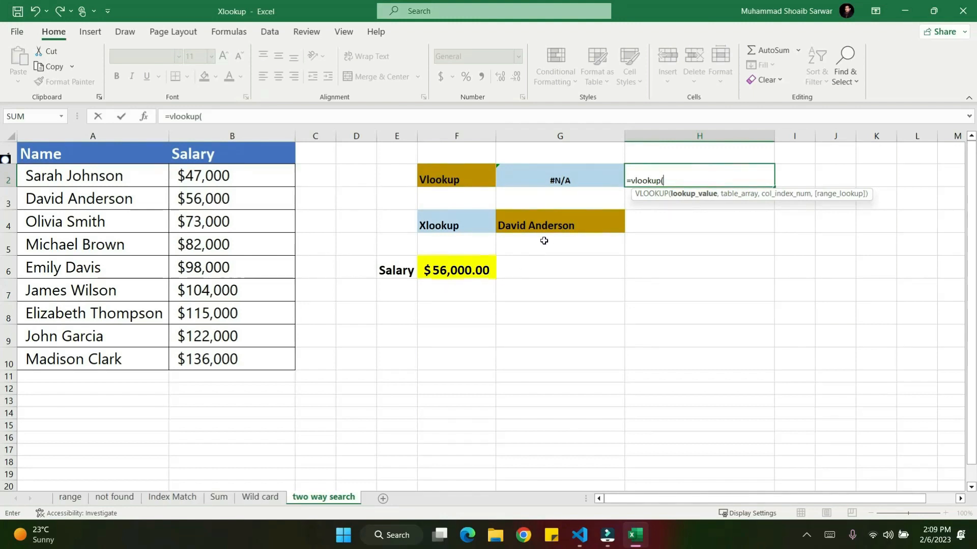
{"action": "left_click", "coordinate": [552, 225]}
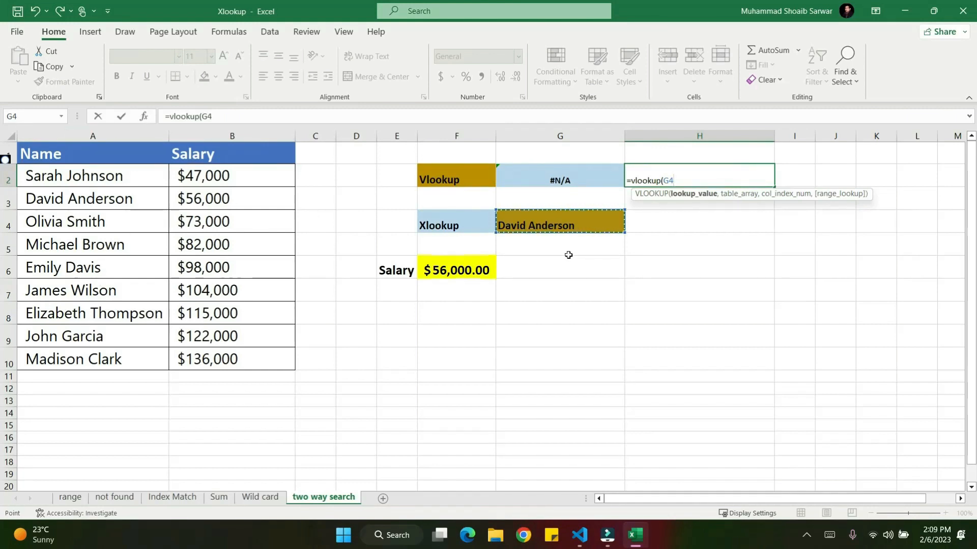
{"action": "type", "text": ","}
{"action": "left_click_drag", "start_coordinate": [104, 174], "coordinate": [245, 356]}
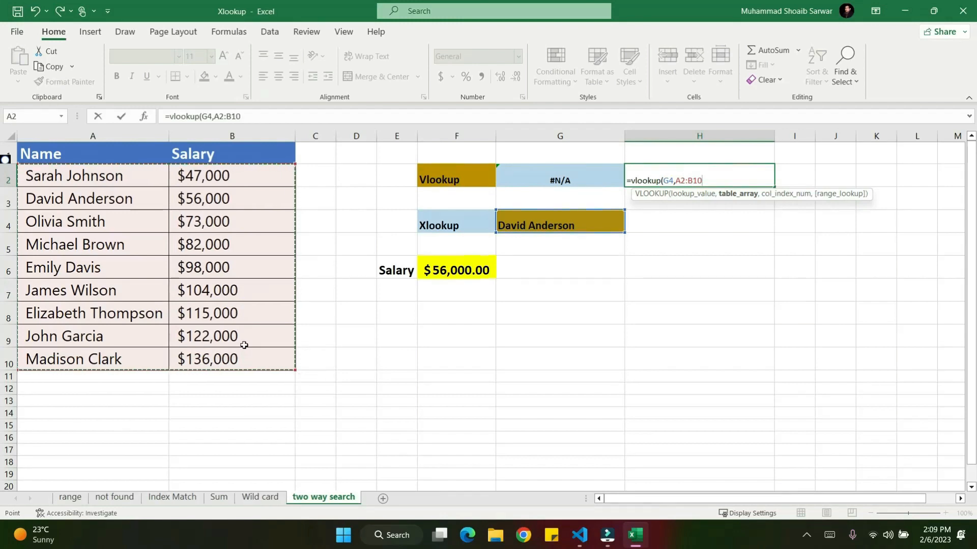
{"action": "type", "text": ","}
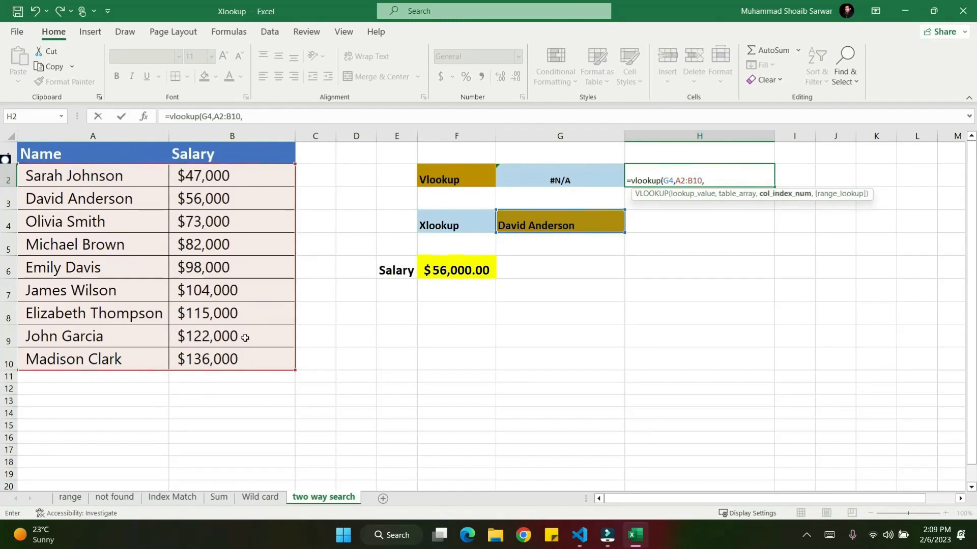
{"action": "type", "text": "2,0"}
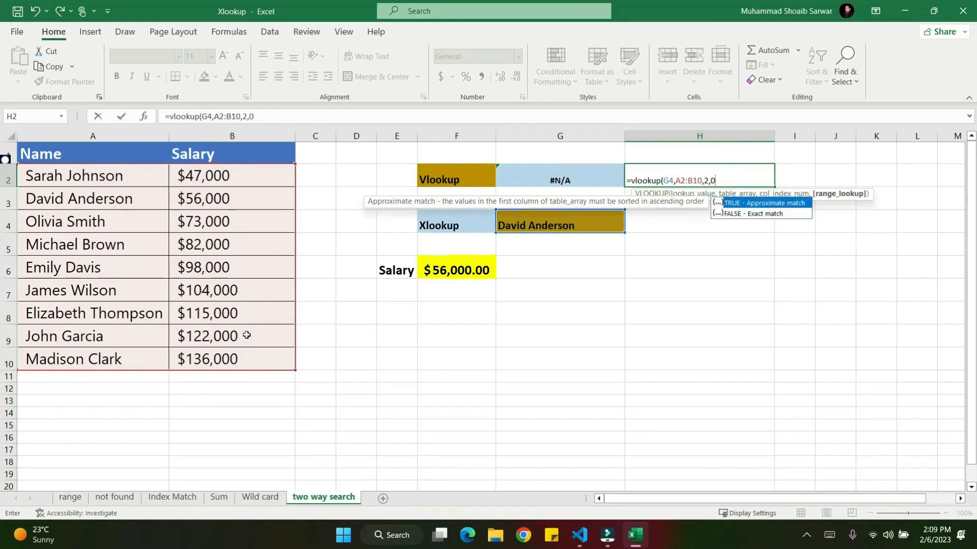
{"action": "type", "text": ")"}
{"action": "key", "text": "Return"}
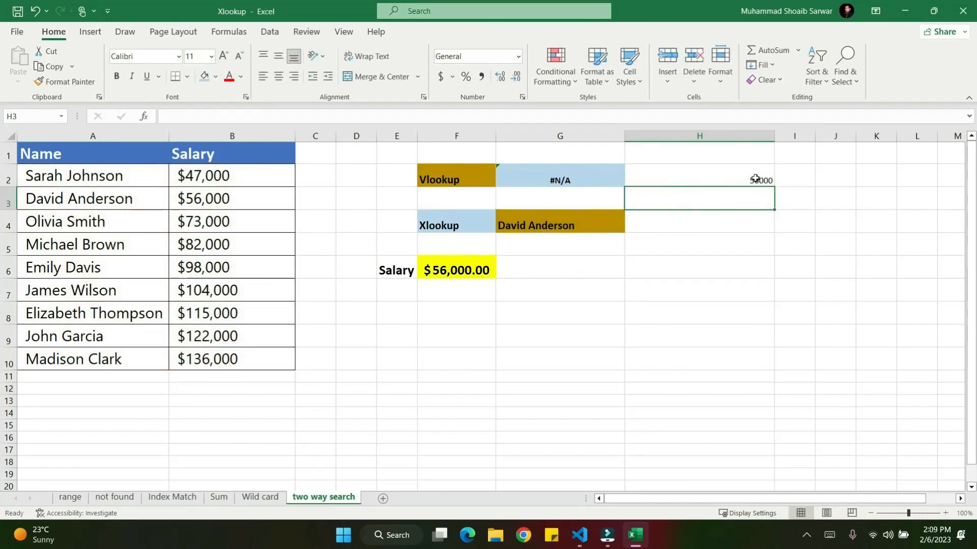
Step: Copy the formatting of cell G2 to cell H2 with Format Painter
{"action": "left_click", "coordinate": [604, 182]}
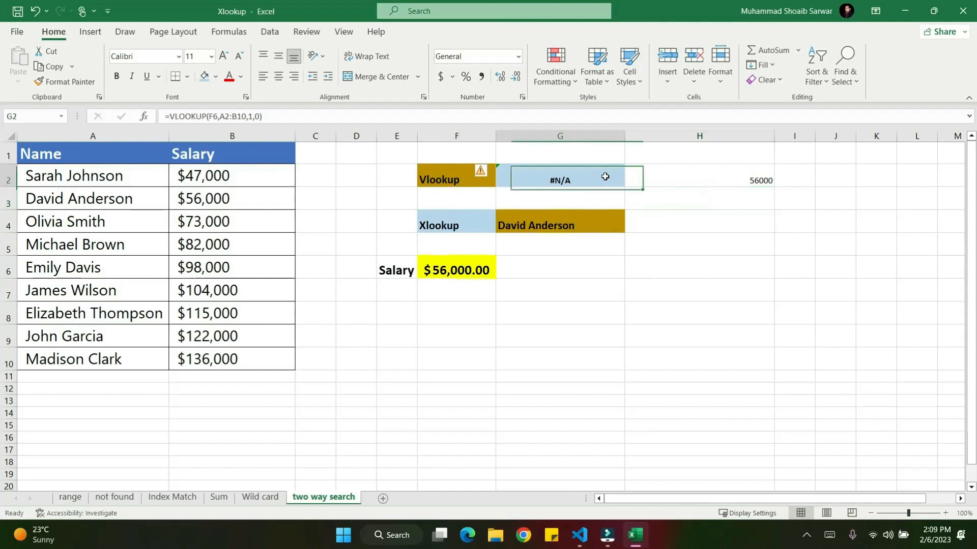
{"action": "left_click", "coordinate": [61, 81]}
{"action": "left_click", "coordinate": [737, 183]}
{"action": "left_click", "coordinate": [720, 289]}
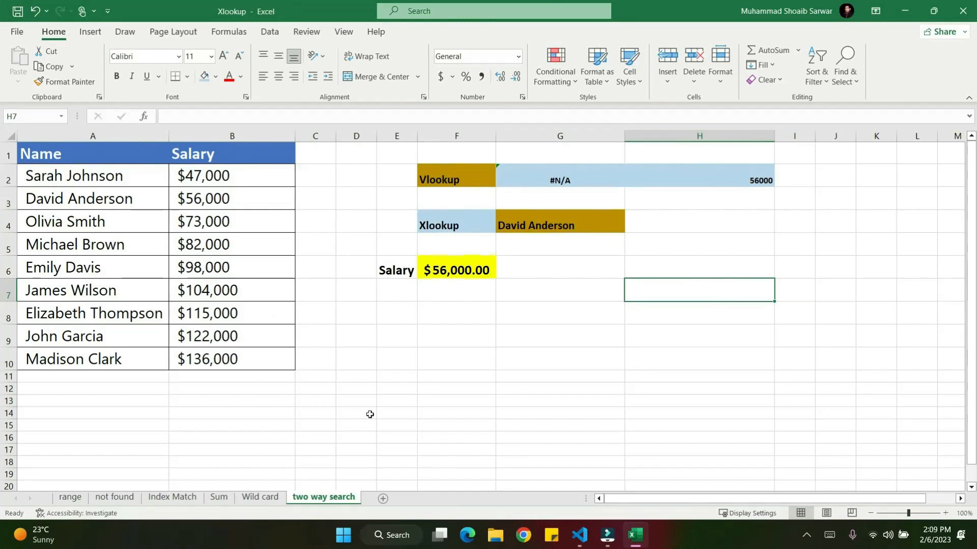
Step: Review the lookup examples on the Index Match, range, not found, Sum, Wild card and two way search sheets
{"action": "left_click", "coordinate": [173, 498]}
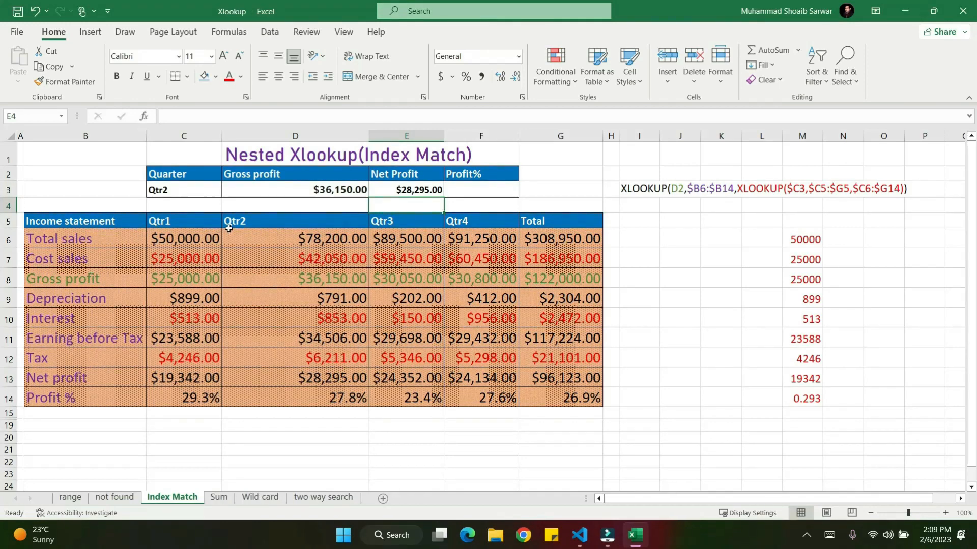
{"action": "left_click", "coordinate": [163, 190]}
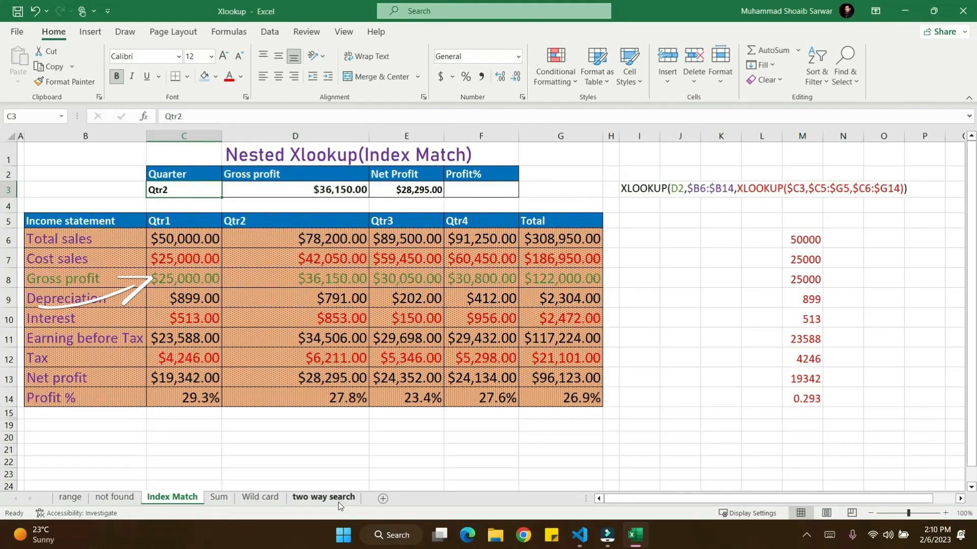
{"action": "left_click", "coordinate": [70, 501]}
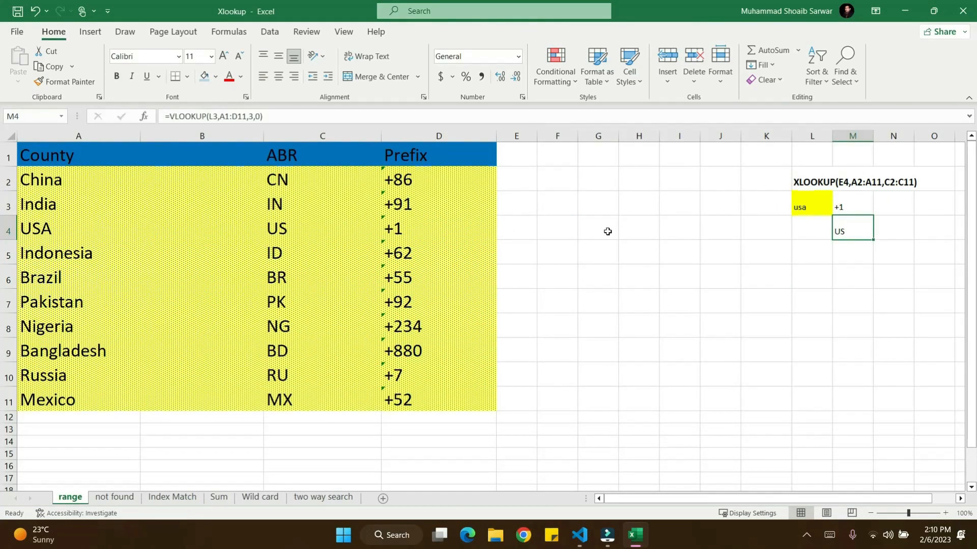
{"action": "left_click", "coordinate": [115, 498]}
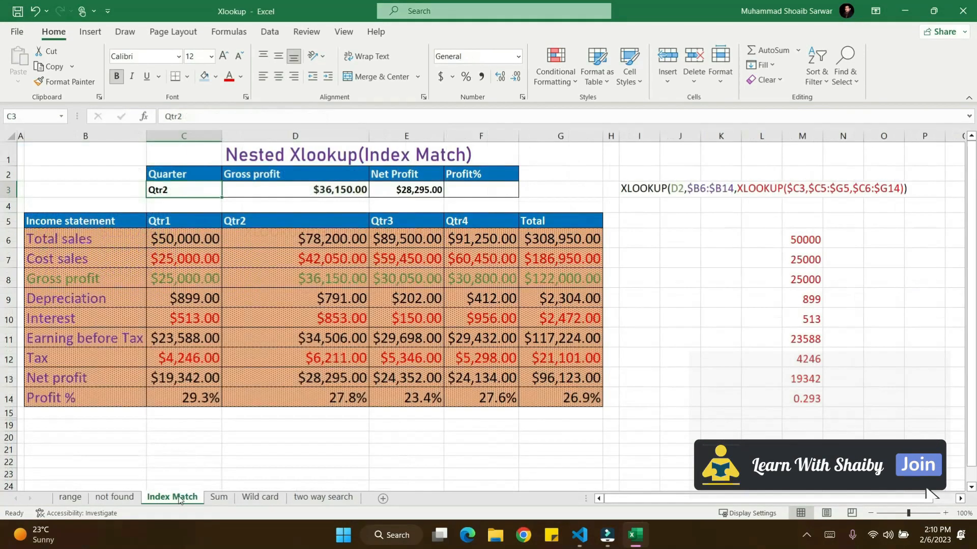
{"action": "left_click", "coordinate": [172, 498]}
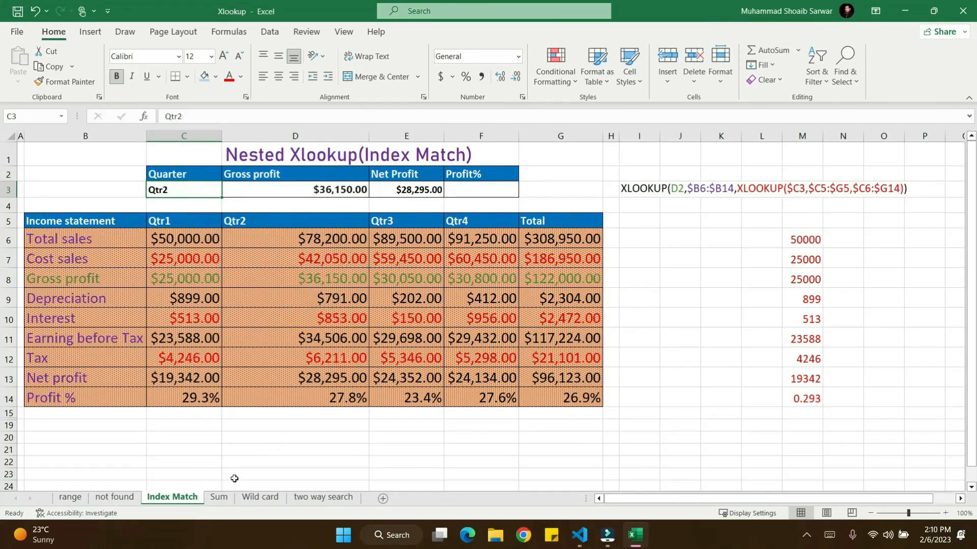
{"action": "left_click", "coordinate": [218, 498]}
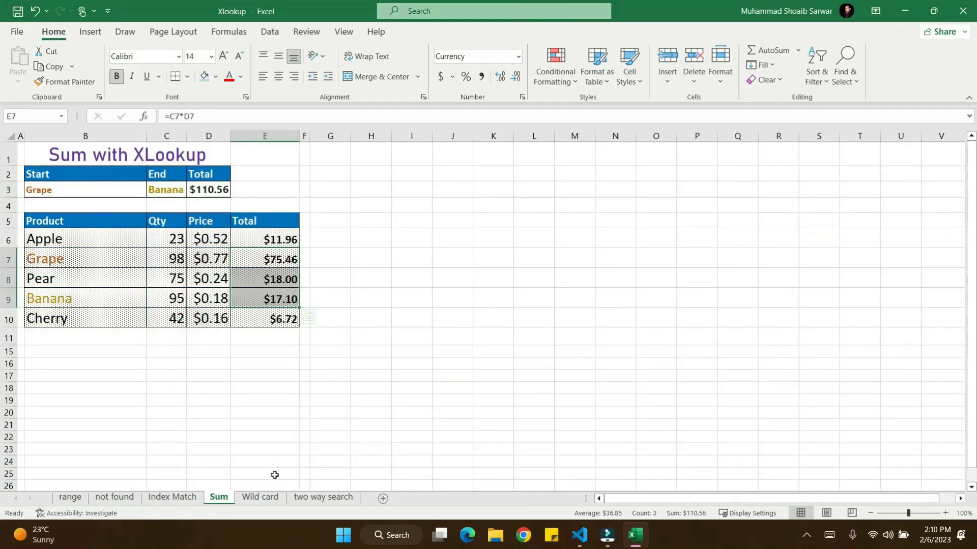
{"action": "left_click", "coordinate": [262, 496]}
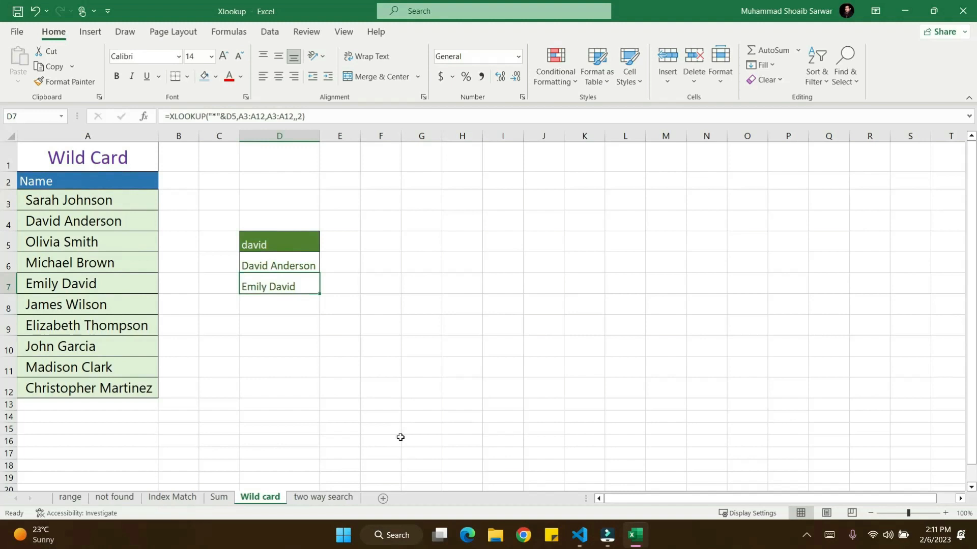
{"action": "left_click", "coordinate": [336, 498]}
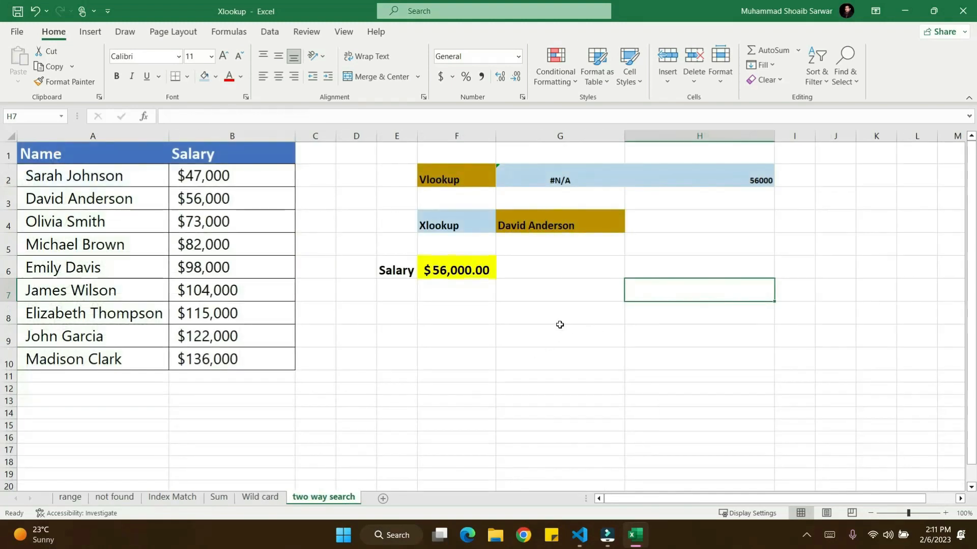